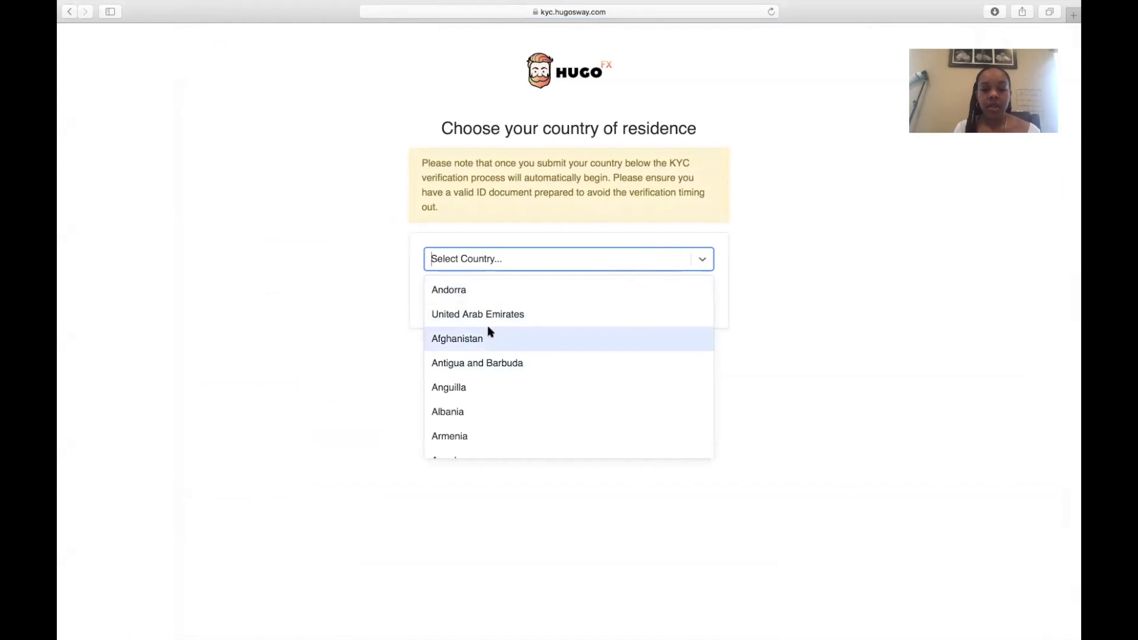
Set the country of residence to United States of America and the state to Texas, and submit them for KYC
{"action": "type", "text": "uni"}
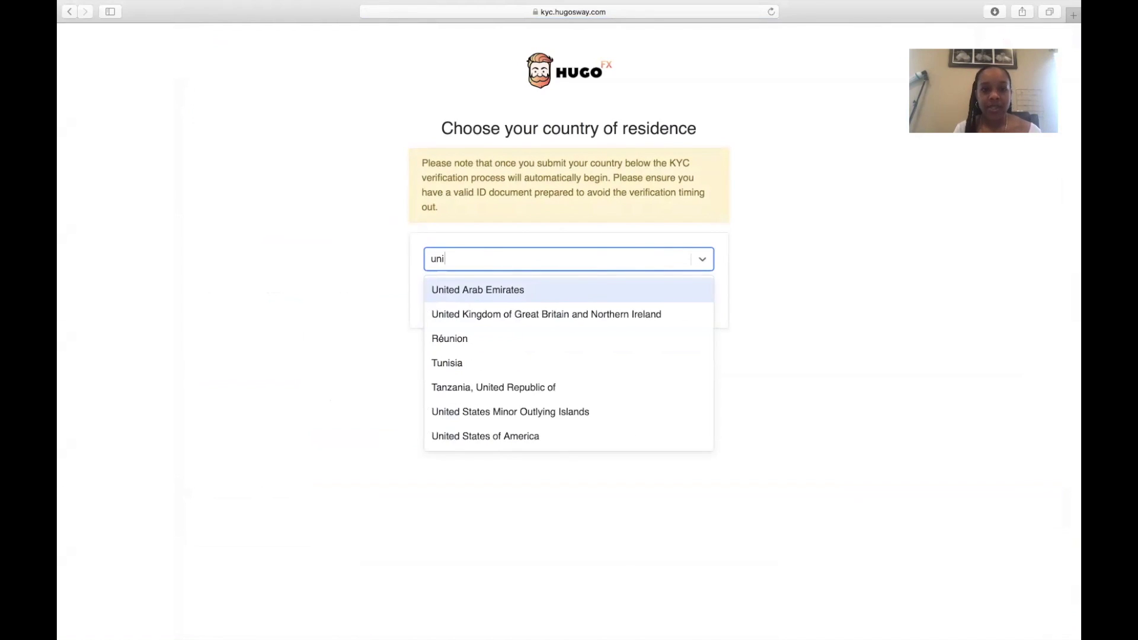
{"action": "left_click", "coordinate": [523, 436]}
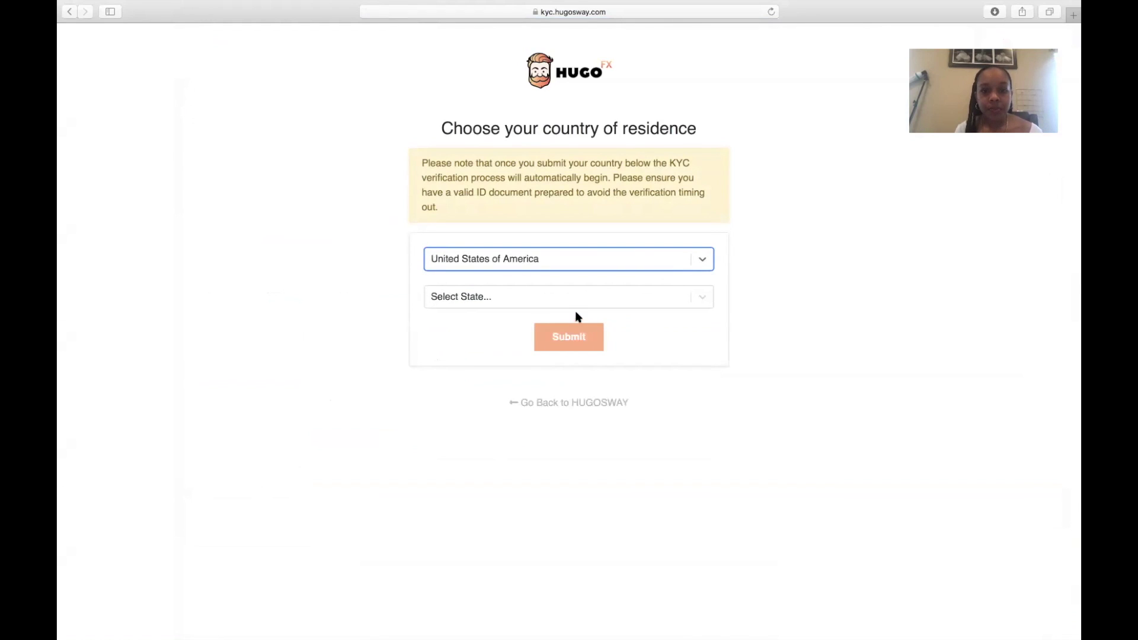
{"action": "left_click", "coordinate": [573, 301]}
{"action": "type", "text": "t"}
{"action": "scroll", "coordinate": [524, 398], "scroll_direction": "down", "scroll_amount": 10}
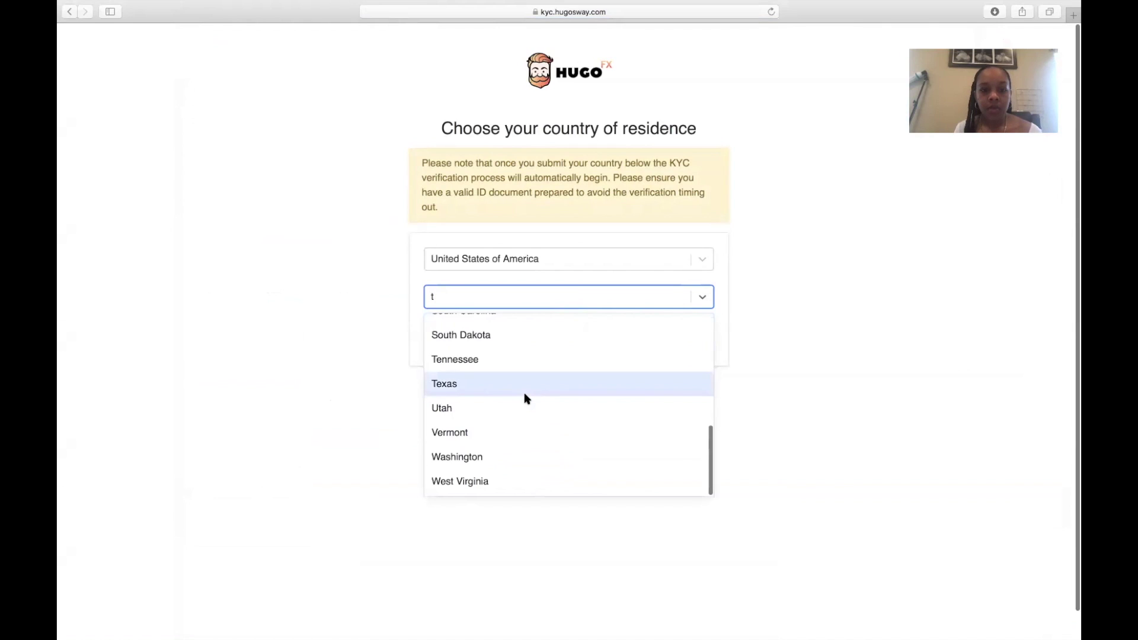
{"action": "left_click", "coordinate": [523, 394]}
{"action": "left_click", "coordinate": [568, 330]}
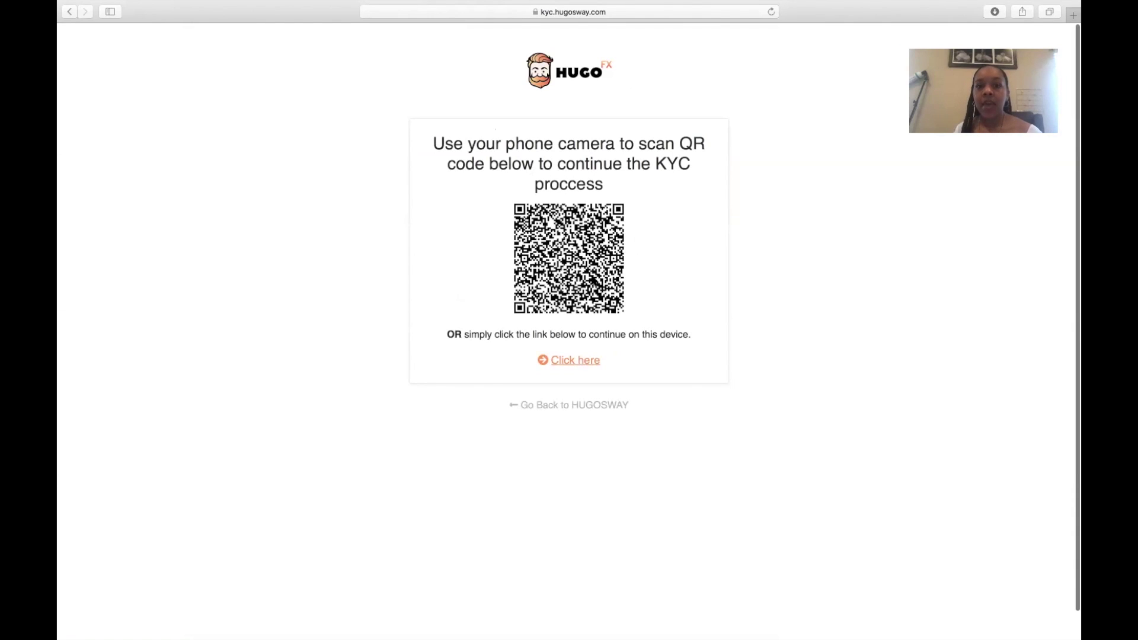
Continue the KYC process on this device and start the identity verification
{"action": "left_click", "coordinate": [585, 368]}
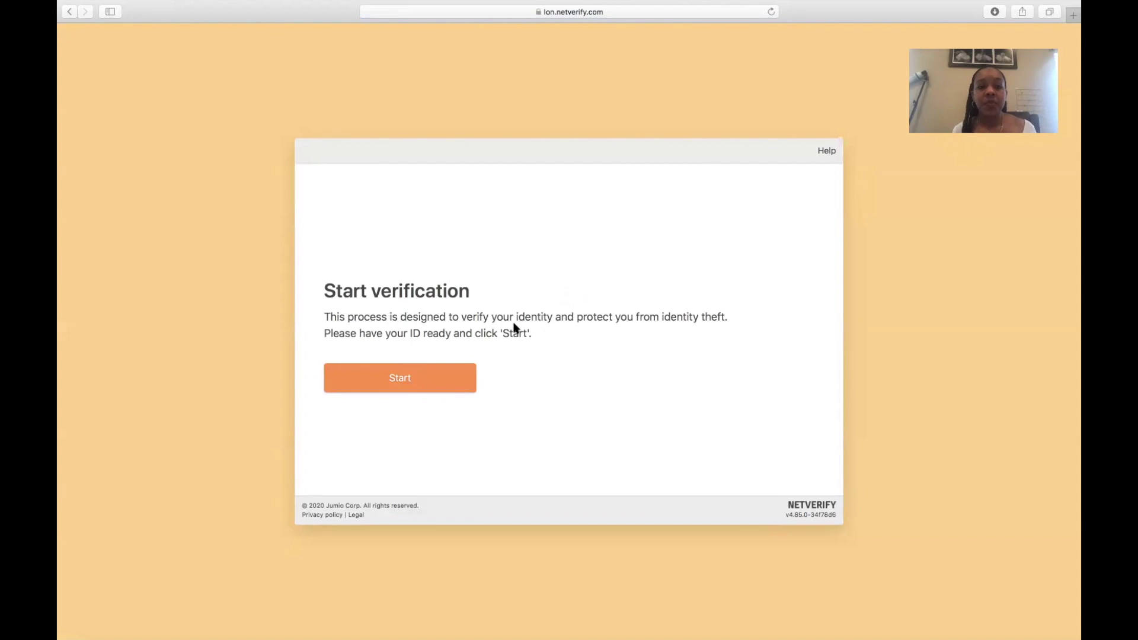
{"action": "left_click", "coordinate": [433, 381]}
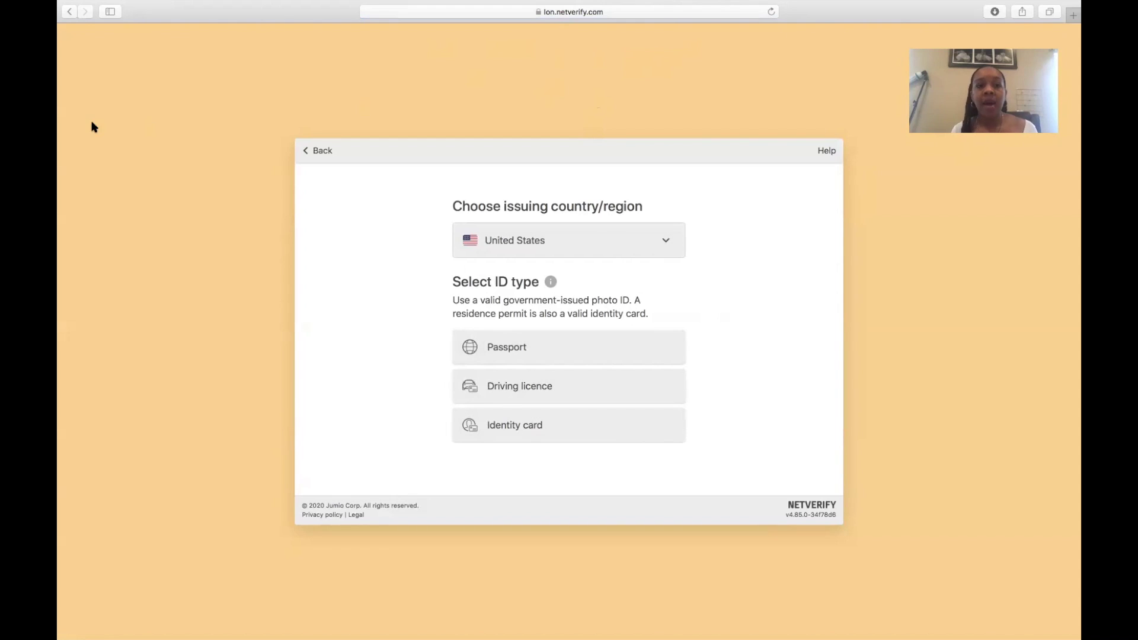
Open the Deposit Funds page of the HUGOSWAY client area
{"action": "mouse_move", "coordinate": [134, 8]}
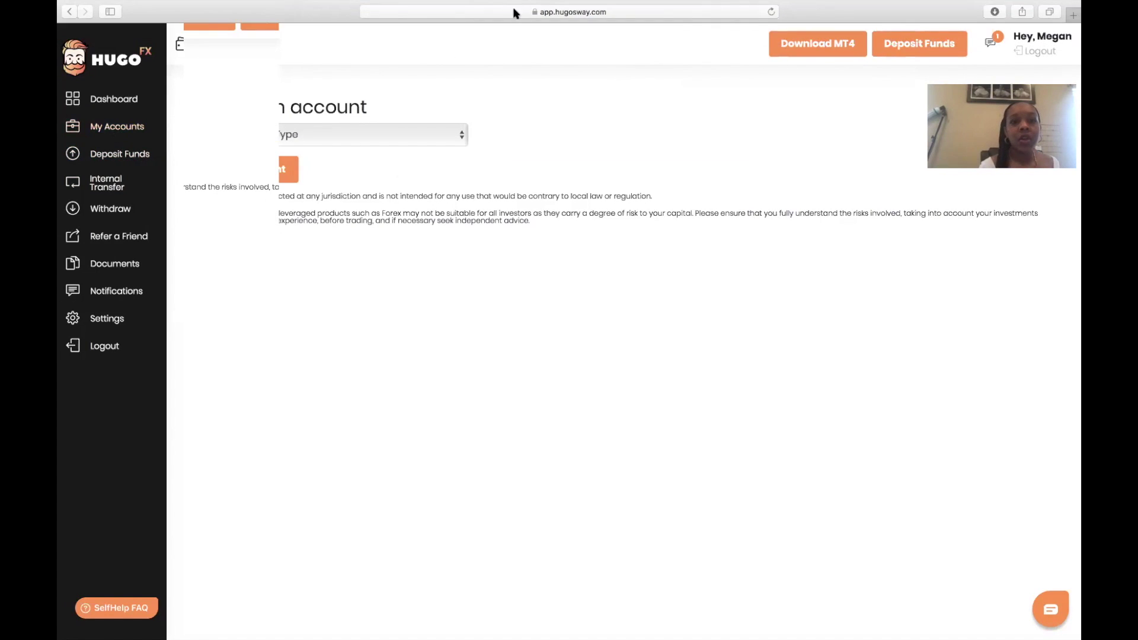
{"action": "left_click", "coordinate": [137, 160]}
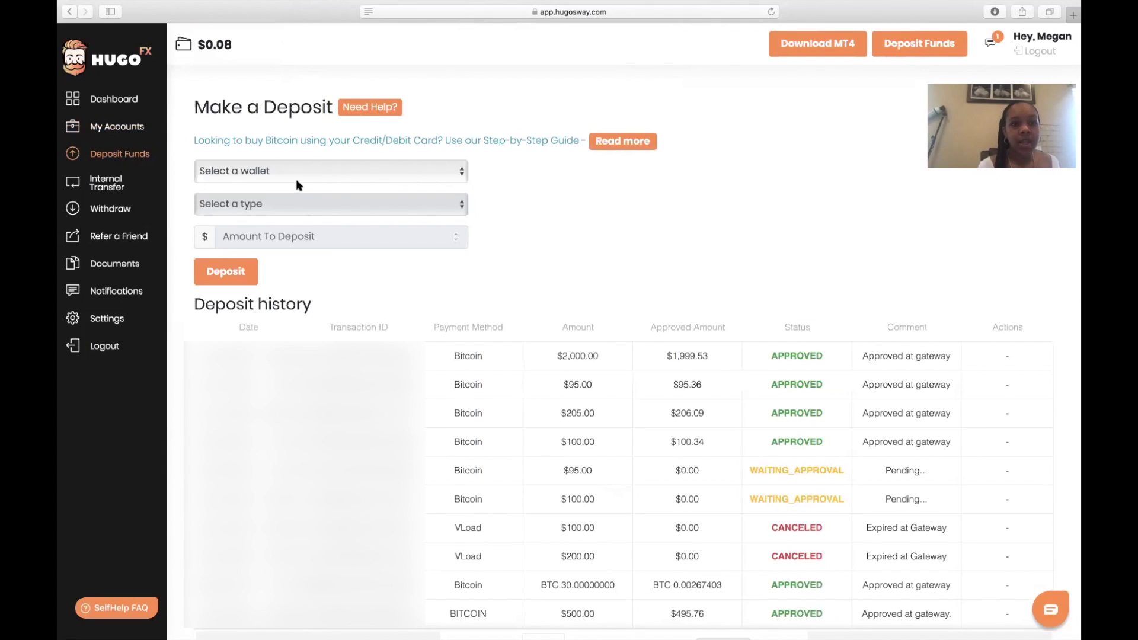
Try to submit a Bitcoin deposit of $20.00 to the USD wallet
{"action": "left_click", "coordinate": [298, 176]}
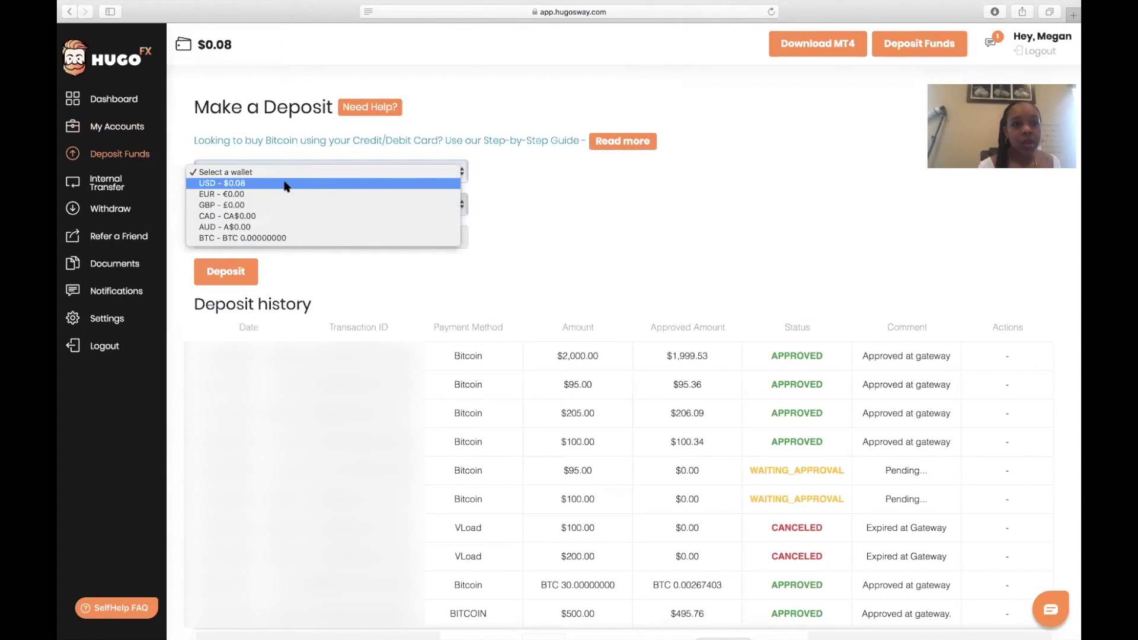
{"action": "left_click", "coordinate": [284, 185]}
{"action": "left_click", "coordinate": [273, 205]}
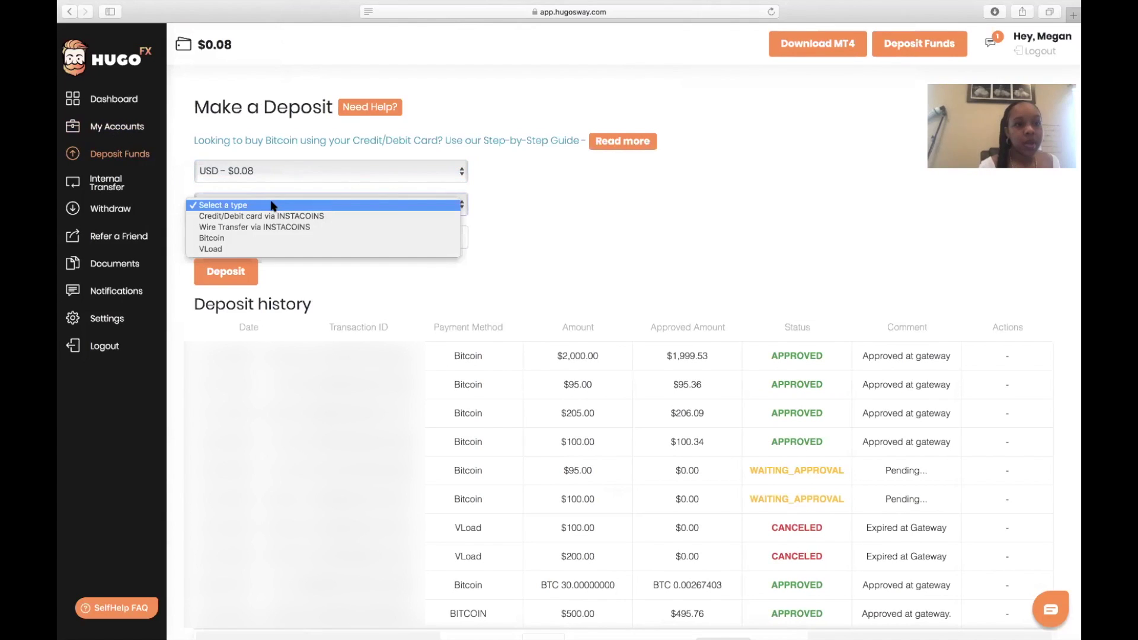
{"action": "left_click", "coordinate": [284, 238]}
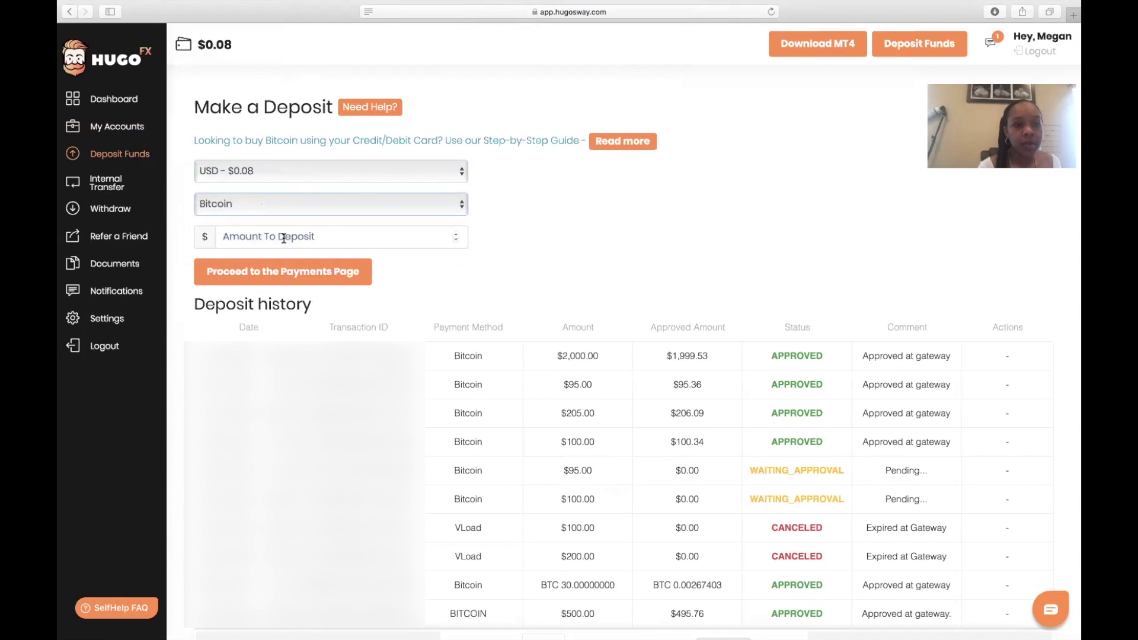
{"action": "type", "text": "20.00"}
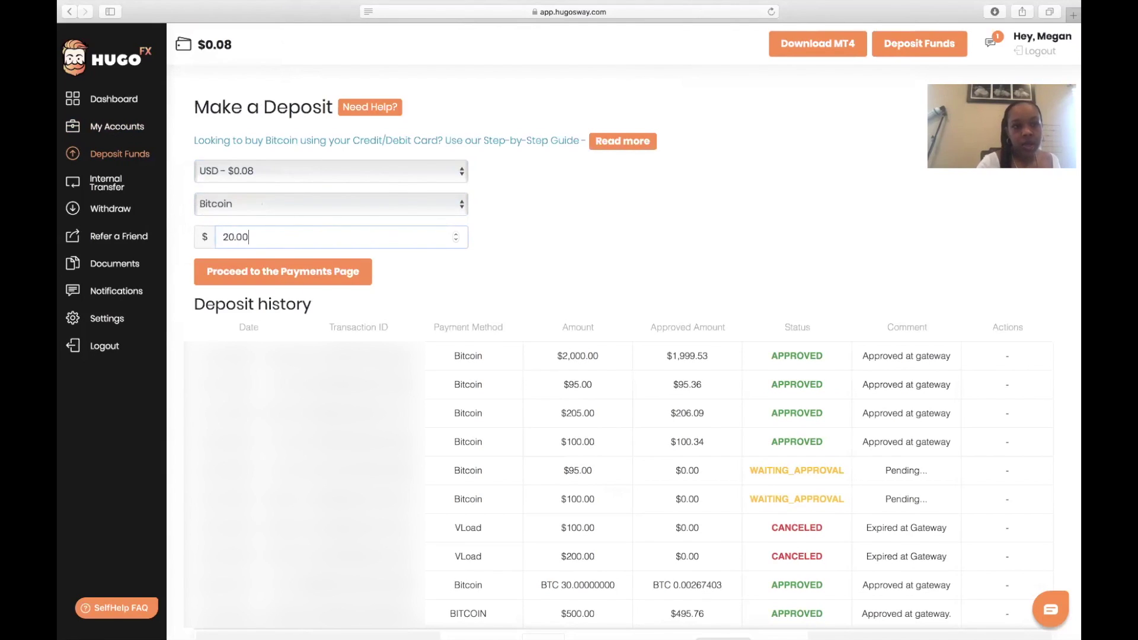
{"action": "left_click", "coordinate": [268, 271]}
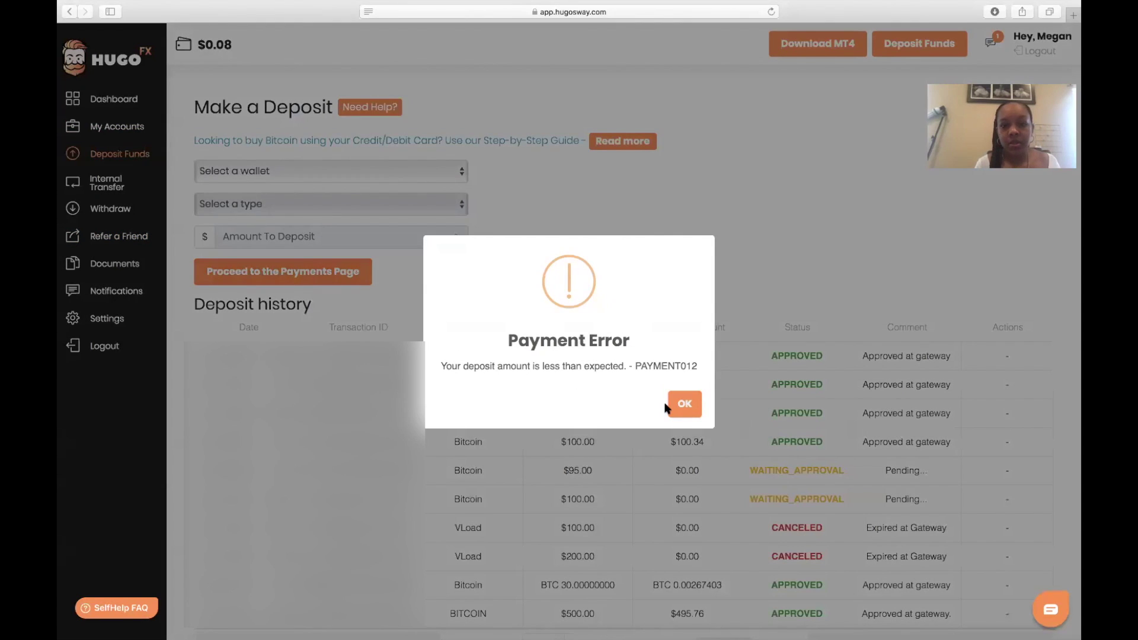
{"action": "left_click", "coordinate": [666, 406]}
Request a Bitcoin deposit of $50.00 to the USD wallet and proceed to the payments page
{"action": "left_click", "coordinate": [261, 178]}
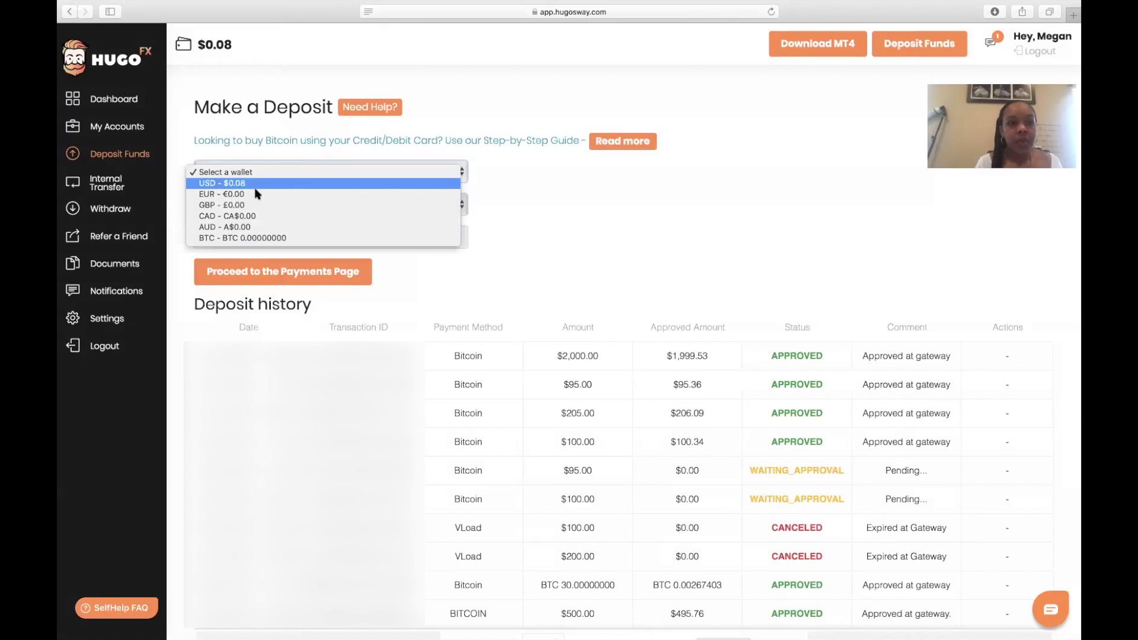
{"action": "left_click", "coordinate": [255, 183]}
{"action": "left_click", "coordinate": [248, 205]}
{"action": "left_click", "coordinate": [237, 239]}
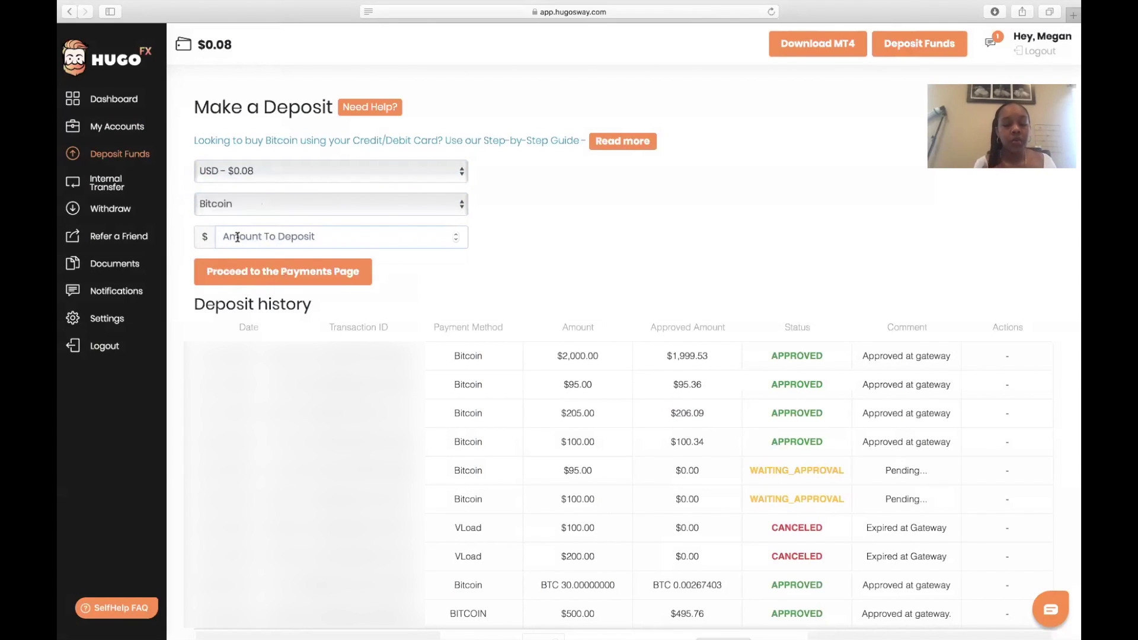
{"action": "type", "text": "50.00"}
{"action": "left_click", "coordinate": [277, 282]}
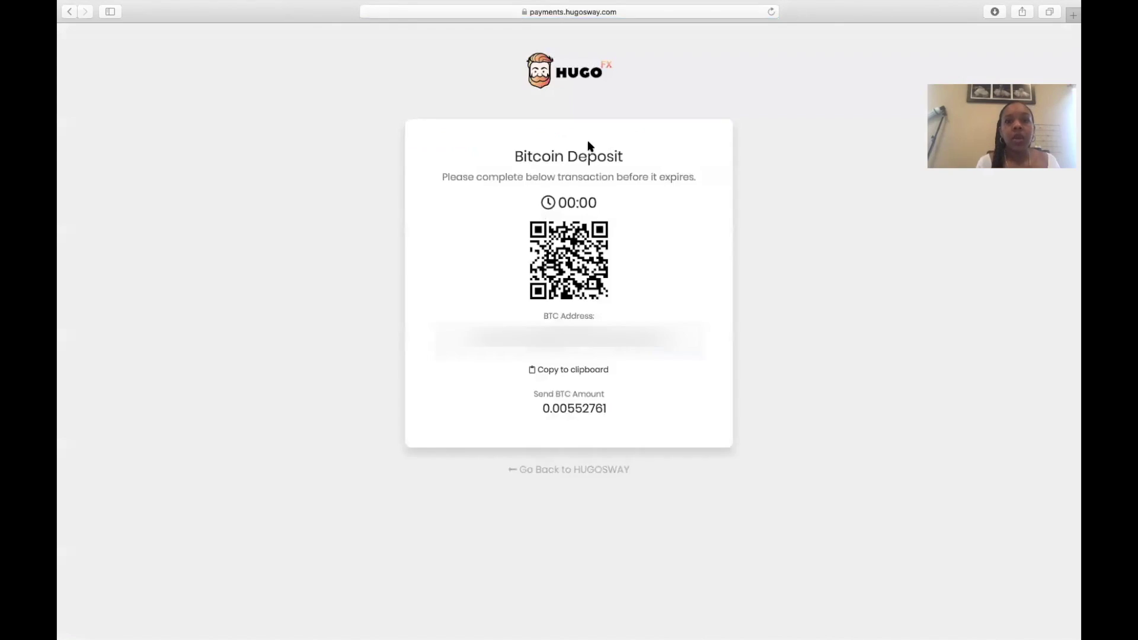
Switch to Cash App and make a one-time Bitcoin purchase of $20
{"action": "mouse_move", "coordinate": [622, 3]}
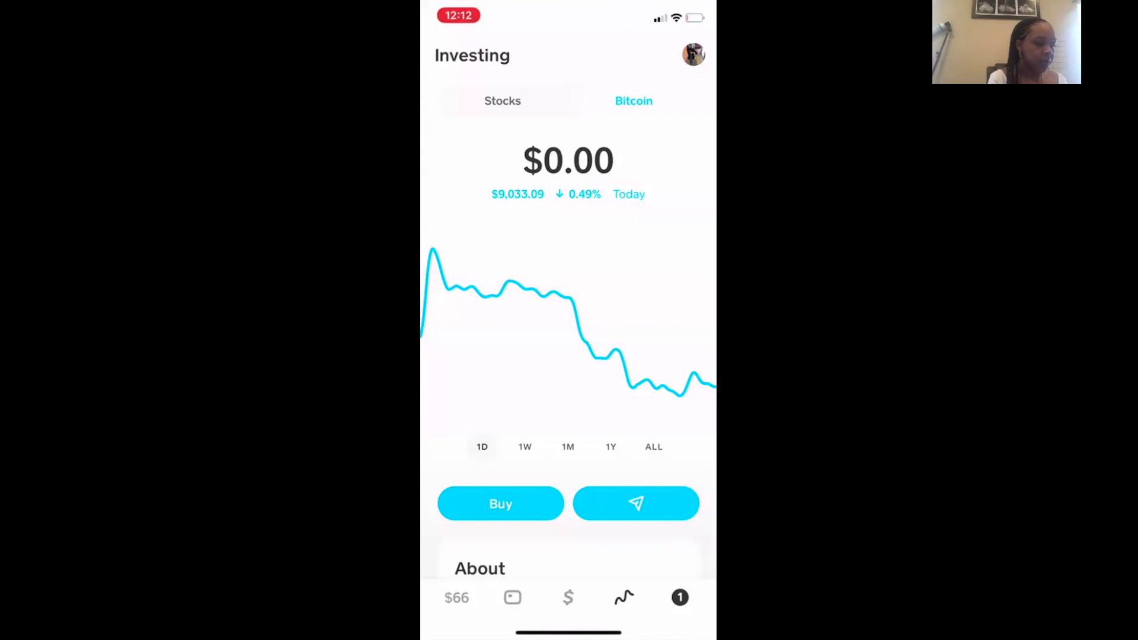
{"action": "left_click", "coordinate": [500, 504]}
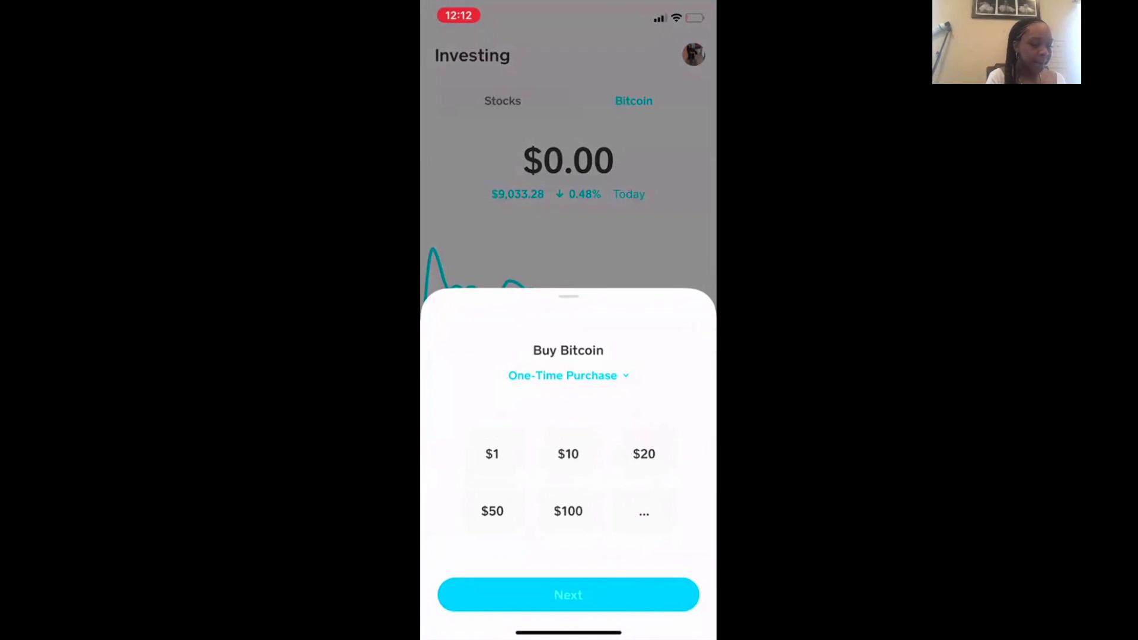
{"action": "left_click", "coordinate": [644, 453]}
{"action": "left_click", "coordinate": [568, 594]}
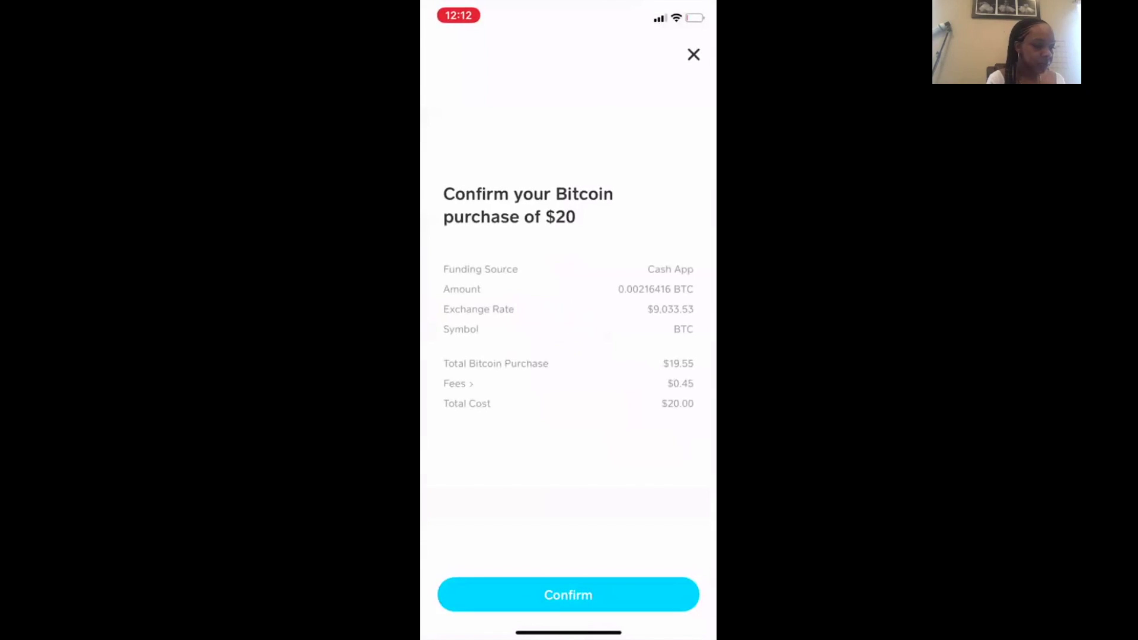
{"action": "left_click", "coordinate": [568, 595]}
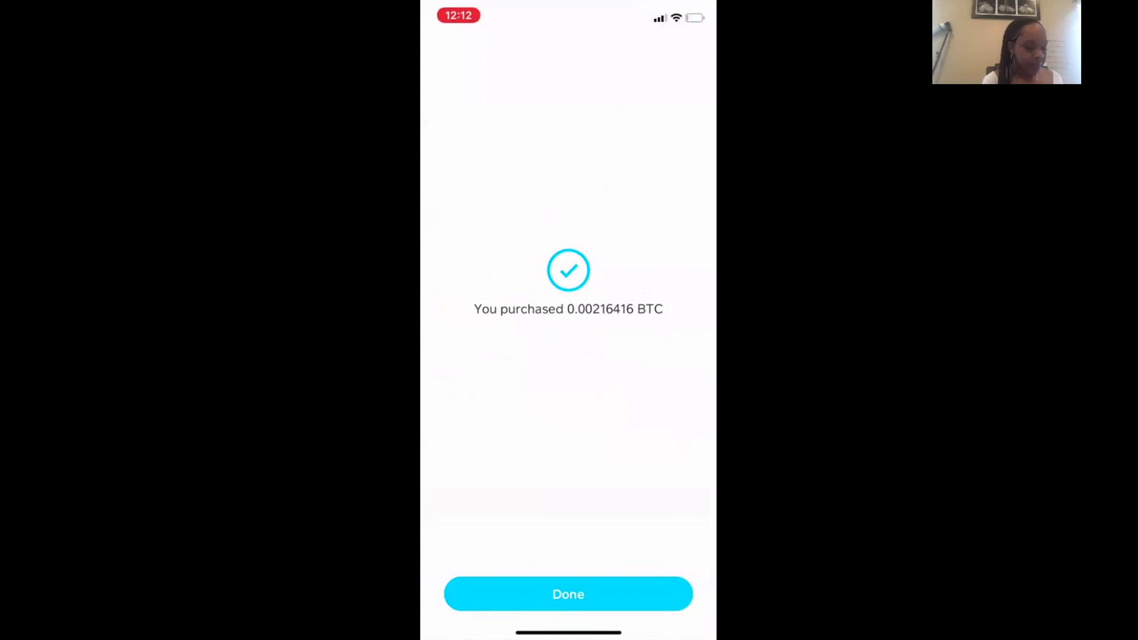
{"action": "left_click", "coordinate": [568, 594]}
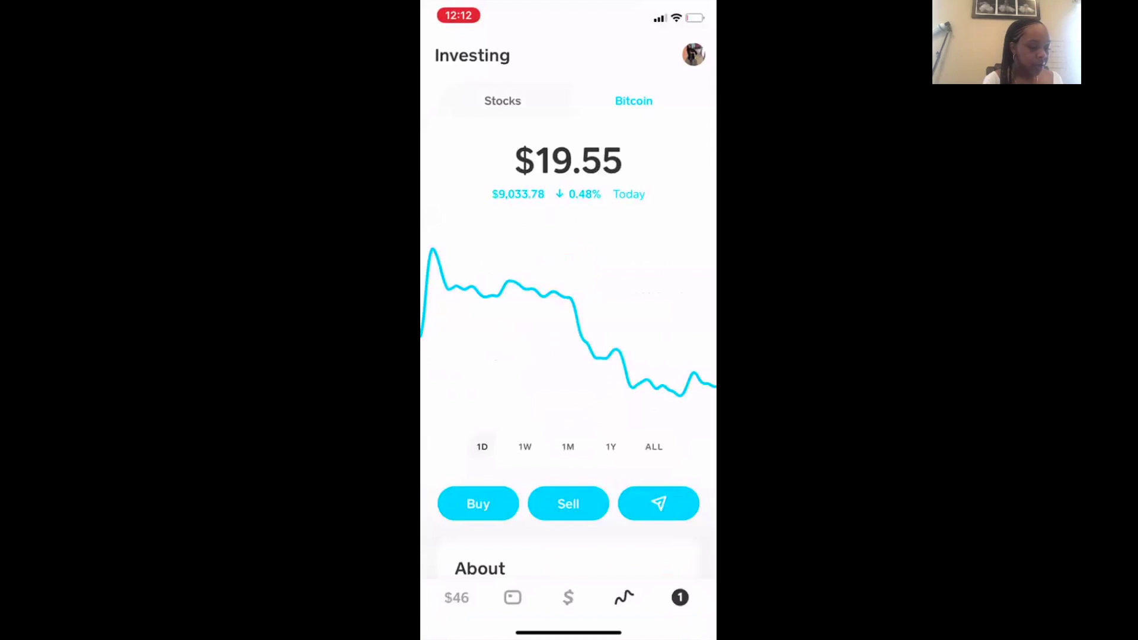
Open the Bitcoin section of the Banking page and request a withdrawal of 0.00216416 BTC
{"action": "left_click", "coordinate": [457, 597]}
{"action": "left_click", "coordinate": [494, 409]}
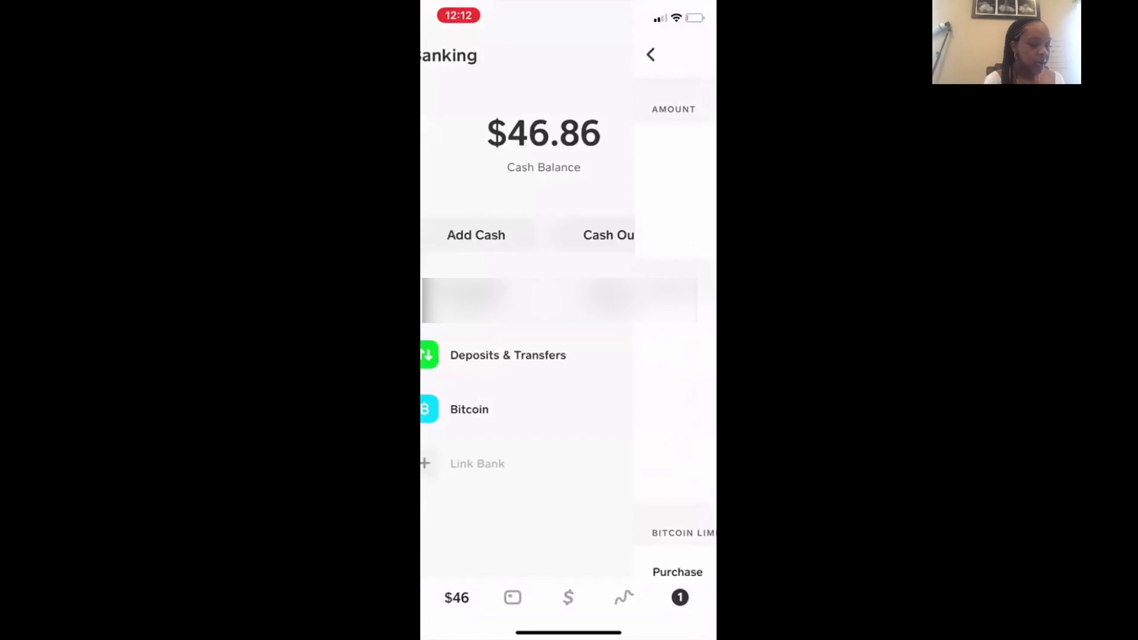
{"action": "left_click", "coordinate": [568, 476]}
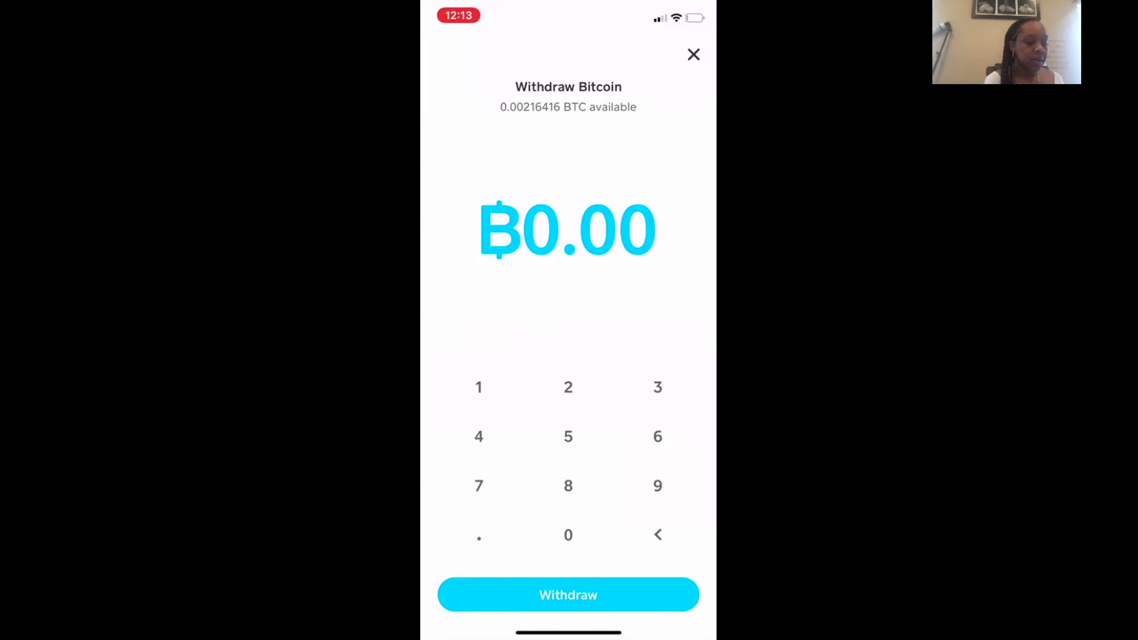
{"action": "left_click", "coordinate": [567, 534]}
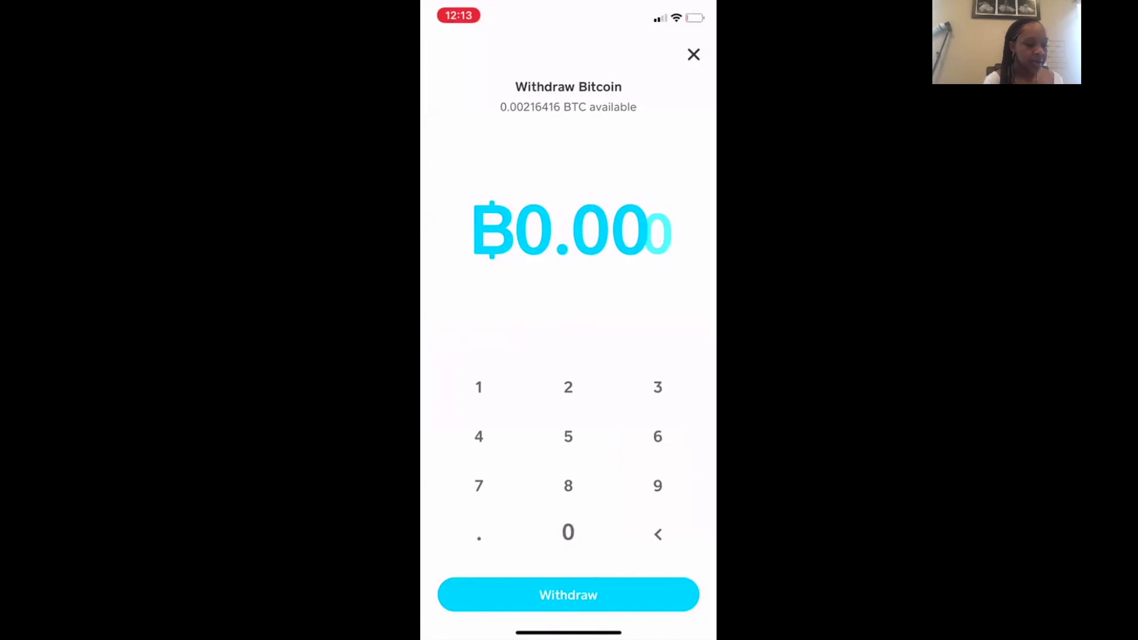
{"action": "left_click", "coordinate": [657, 535]}
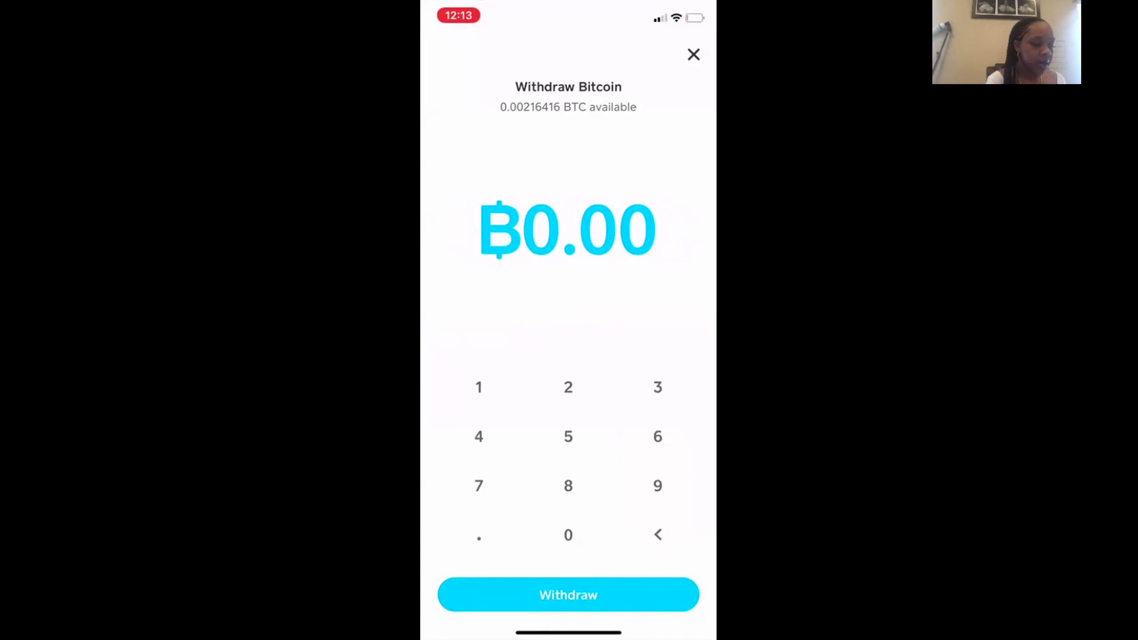
{"action": "type", "text": "2164"}
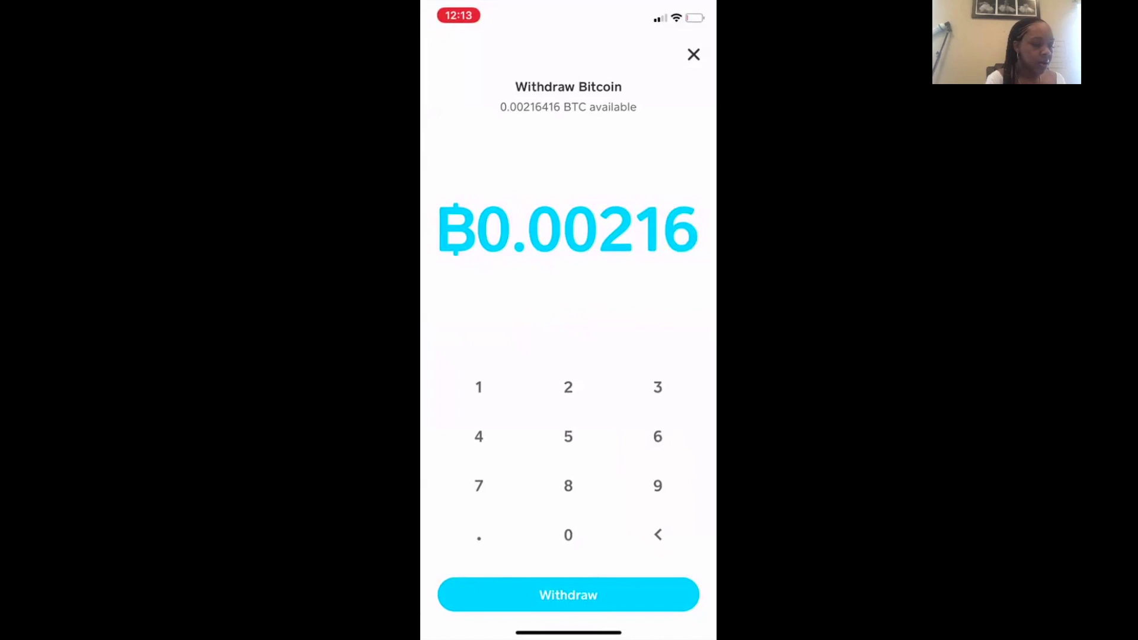
{"action": "type", "text": "16"}
{"action": "left_click", "coordinate": [568, 594]}
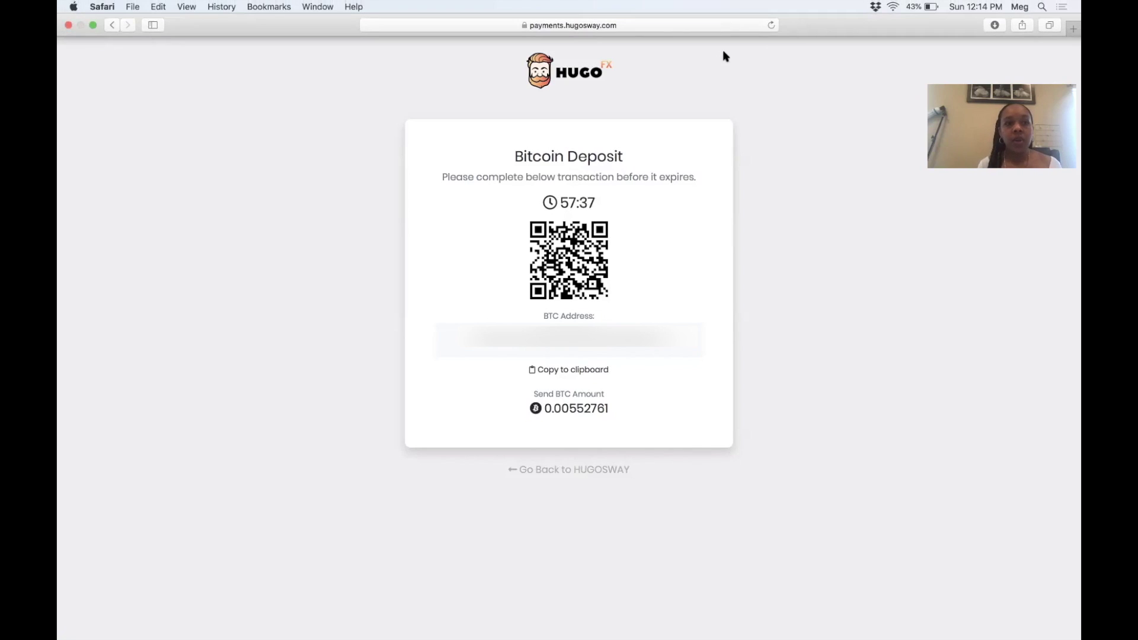
Switch back to Safari, return from the Bitcoin payment page to HUGOSWAY's deposit page, and restore the full-screen view
{"action": "key", "text": "ctrl+super+f"}
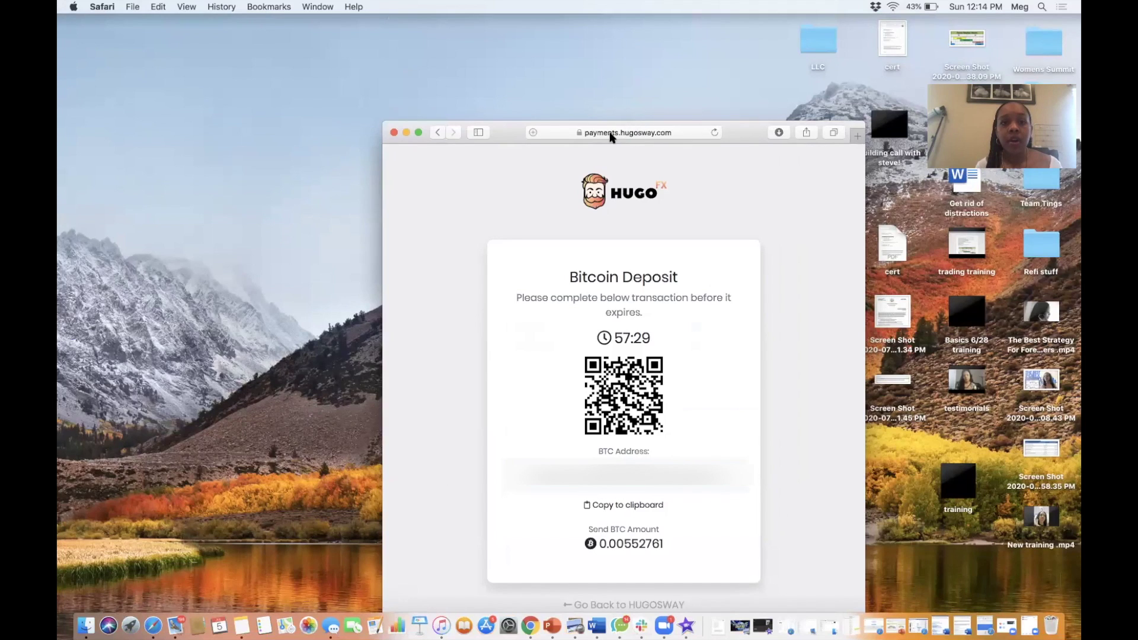
{"action": "left_click", "coordinate": [580, 606]}
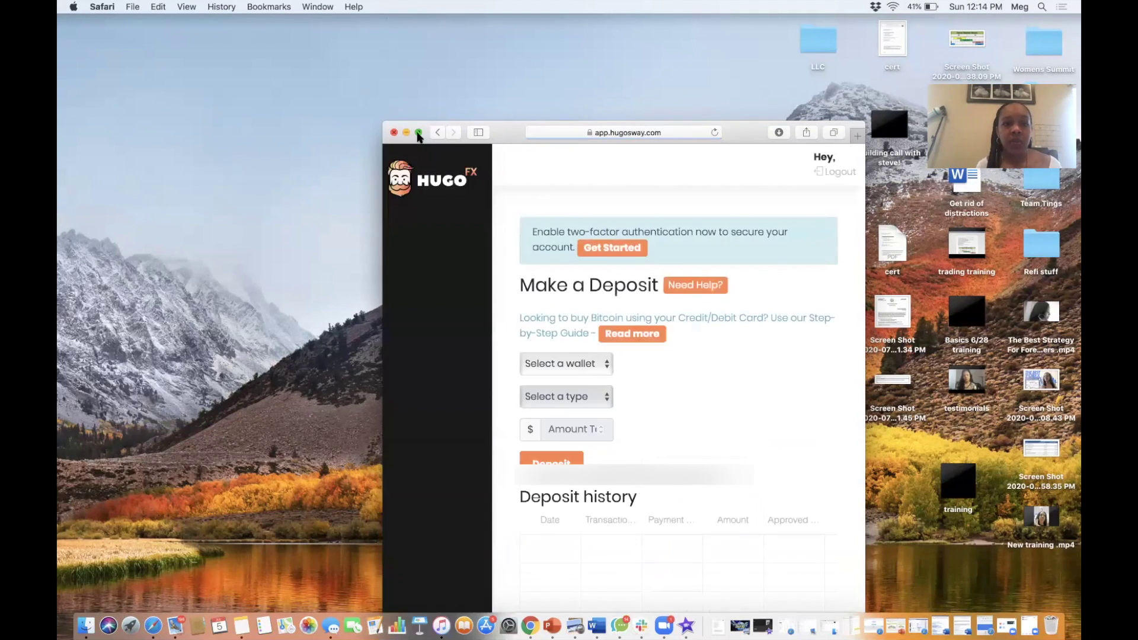
{"action": "left_click", "coordinate": [418, 134]}
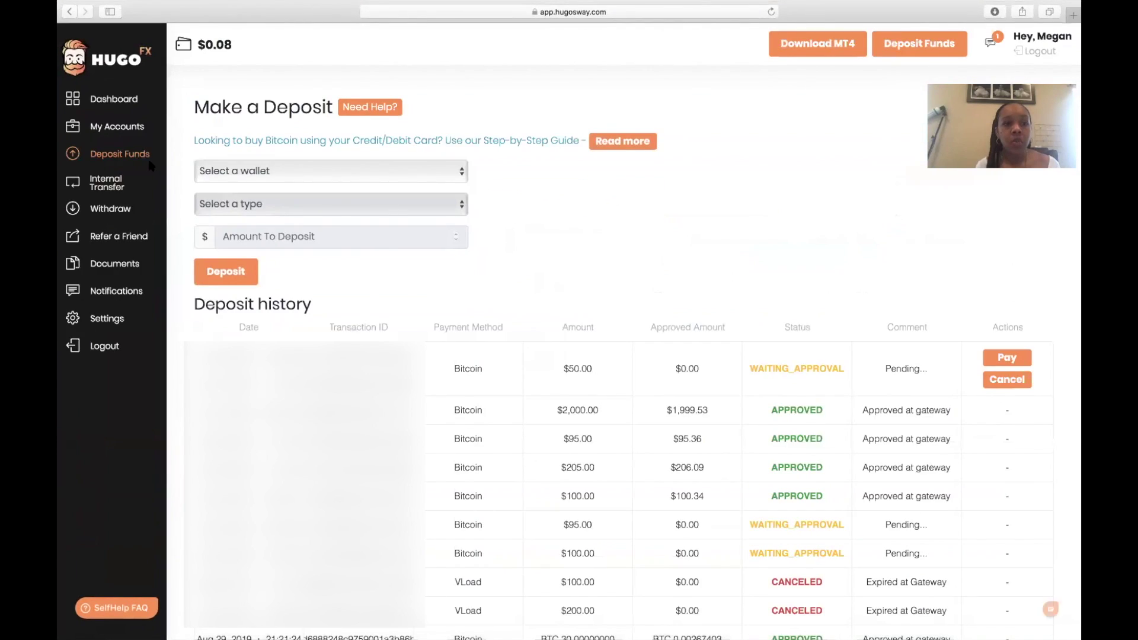
Check the wallet funds on the Dashboard
{"action": "left_click", "coordinate": [112, 128]}
{"action": "left_click", "coordinate": [115, 101]}
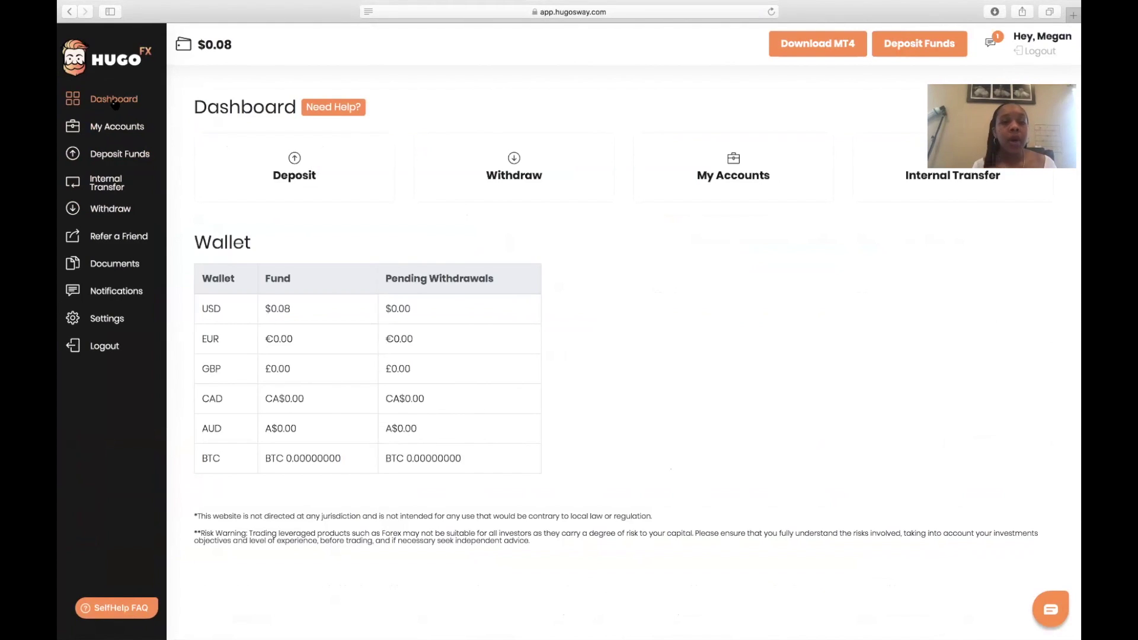
Check the $50.00 Bitcoin deposit's status in the deposit history and open the My Accounts overview
{"action": "mouse_move", "coordinate": [344, 3]}
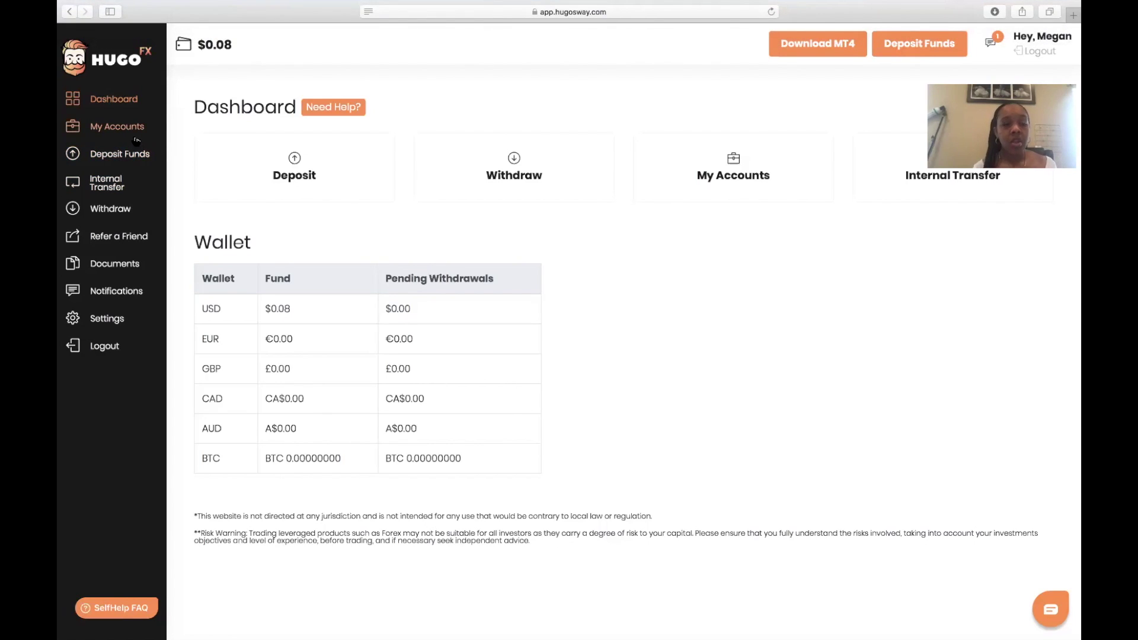
{"action": "left_click", "coordinate": [135, 159]}
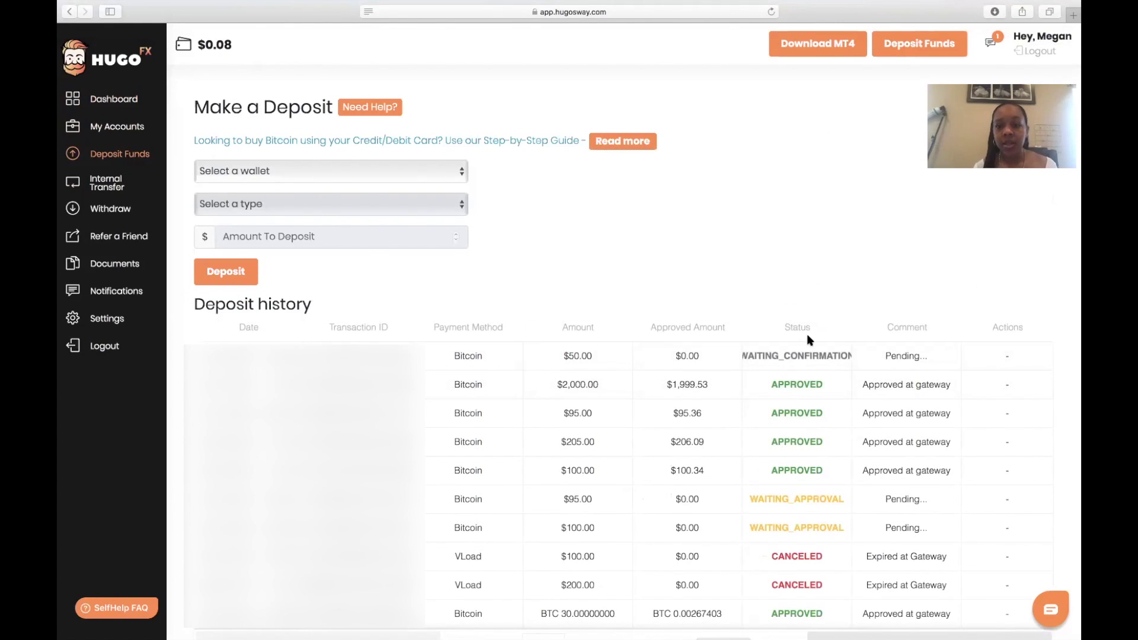
{"action": "mouse_move", "coordinate": [792, 360]}
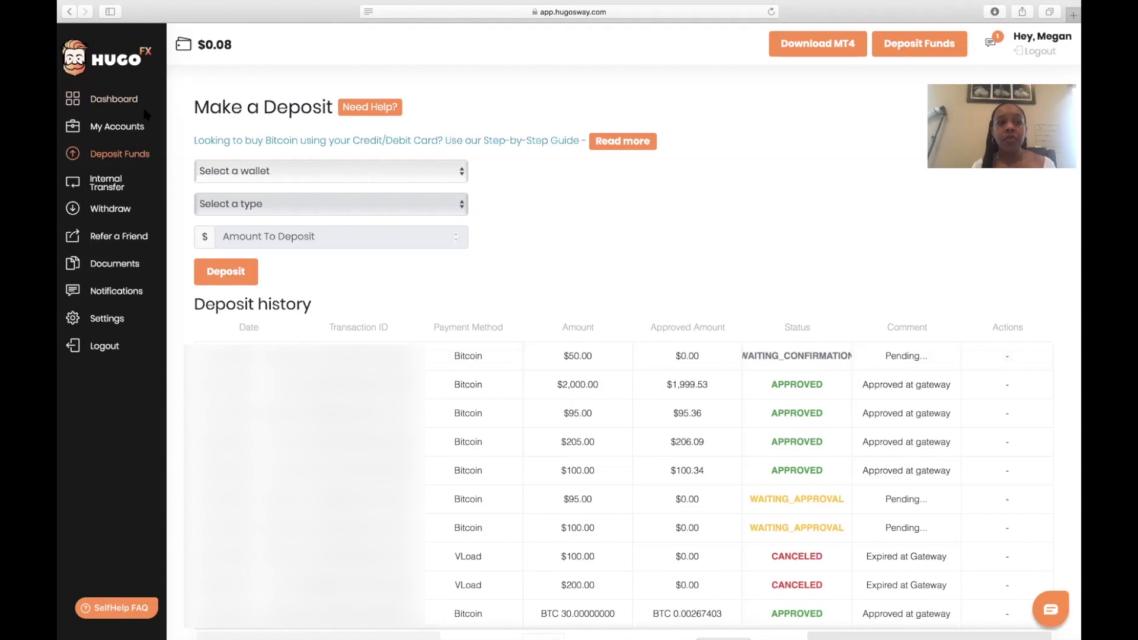
{"action": "left_click", "coordinate": [136, 127]}
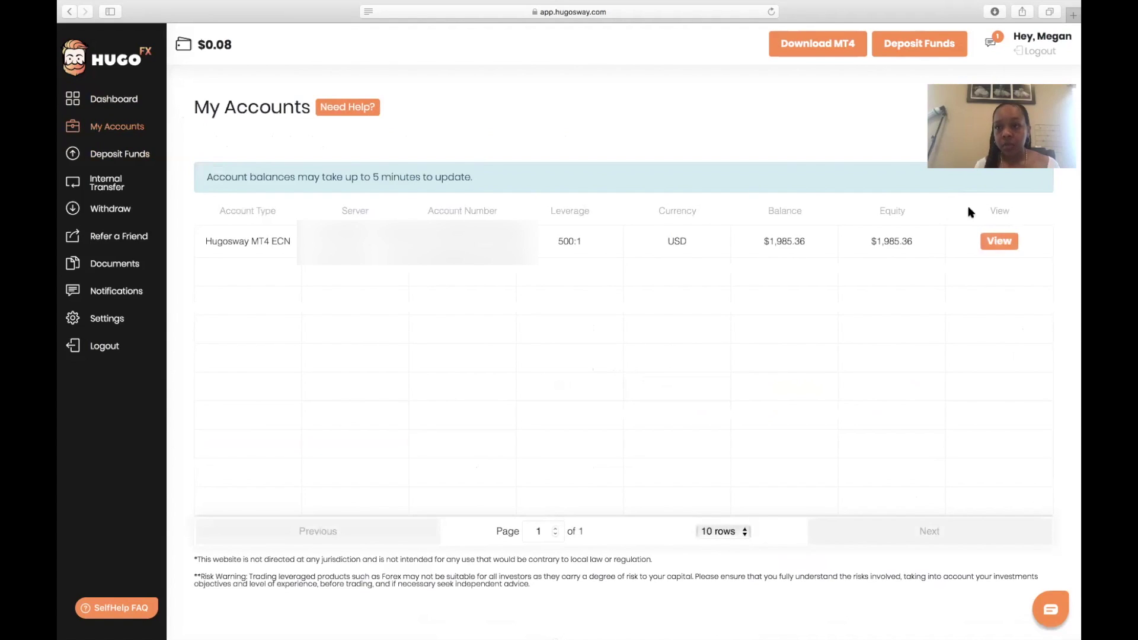
Create a new trading account of type Hugo's Way MT4 ECN with USD currency and 500 leverage, and close the confirmation
{"action": "left_click", "coordinate": [972, 113]}
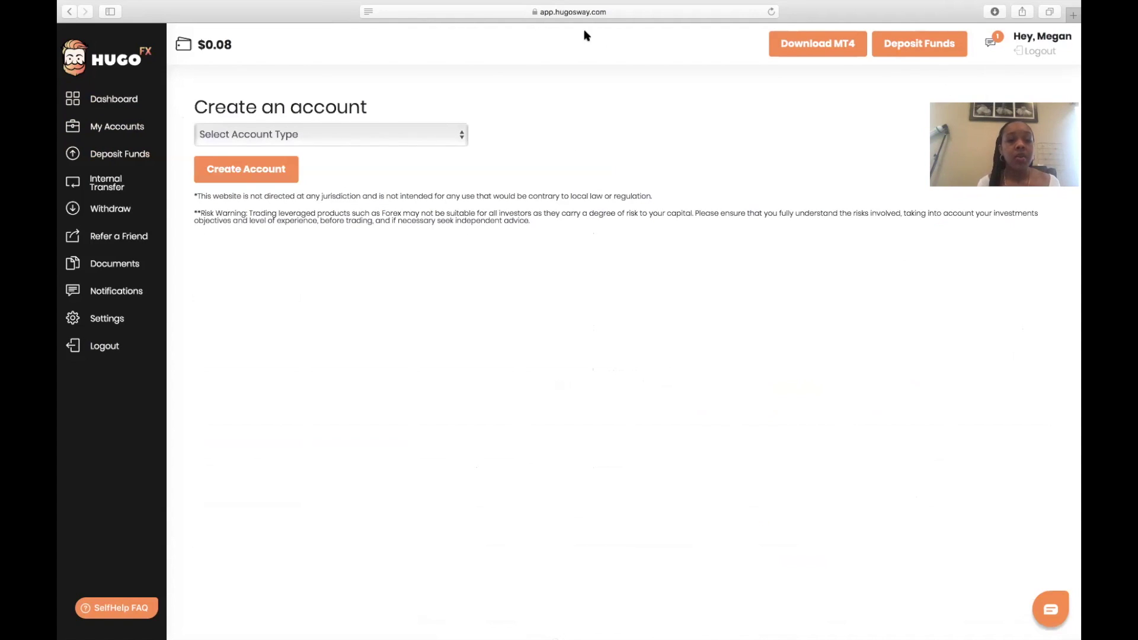
{"action": "left_click", "coordinate": [393, 138]}
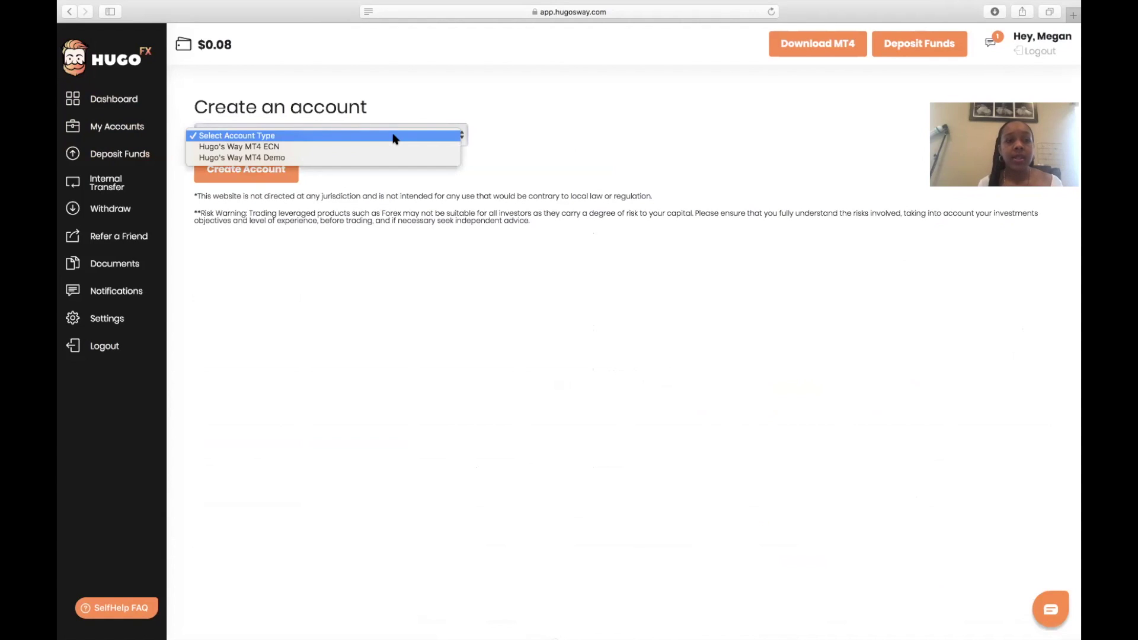
{"action": "left_click", "coordinate": [343, 152]}
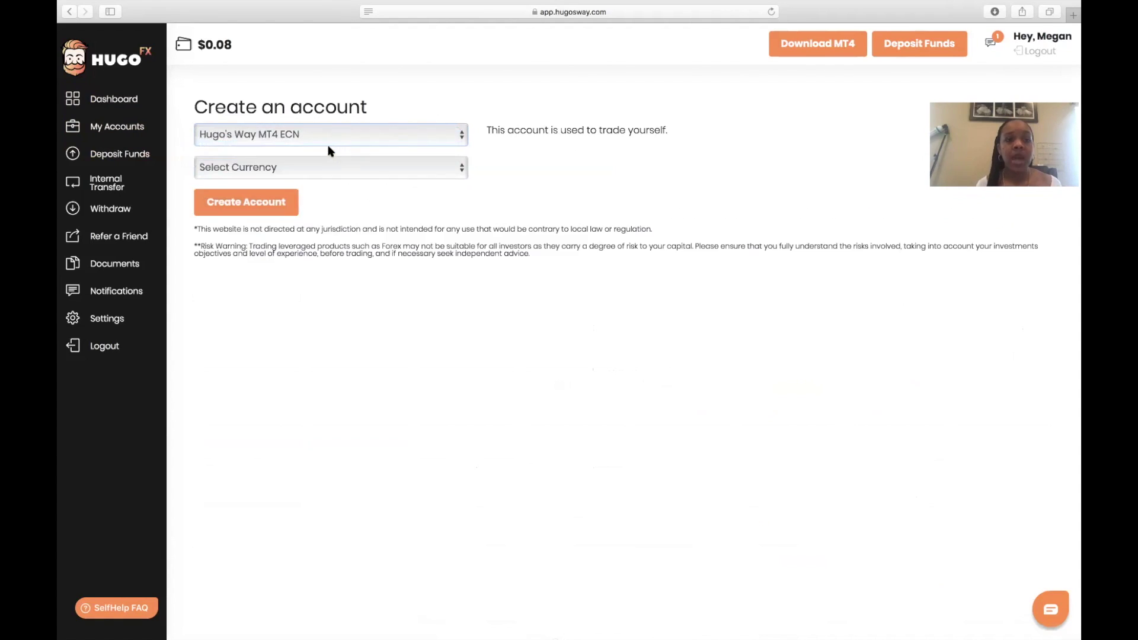
{"action": "left_click", "coordinate": [288, 174]}
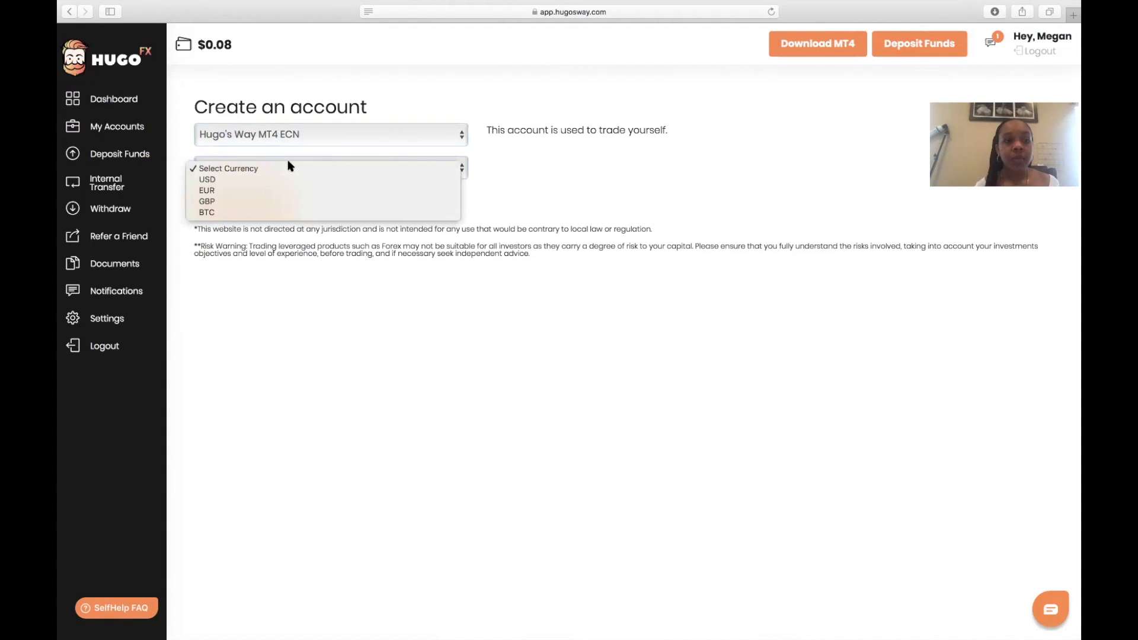
{"action": "left_click", "coordinate": [289, 180]}
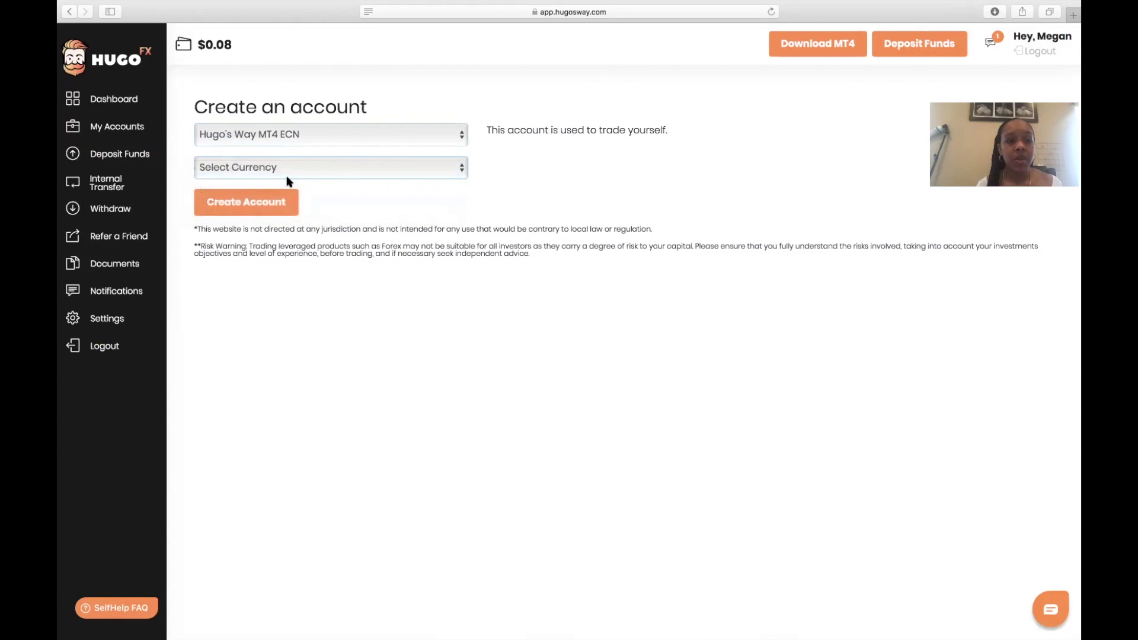
{"action": "left_click", "coordinate": [279, 201]}
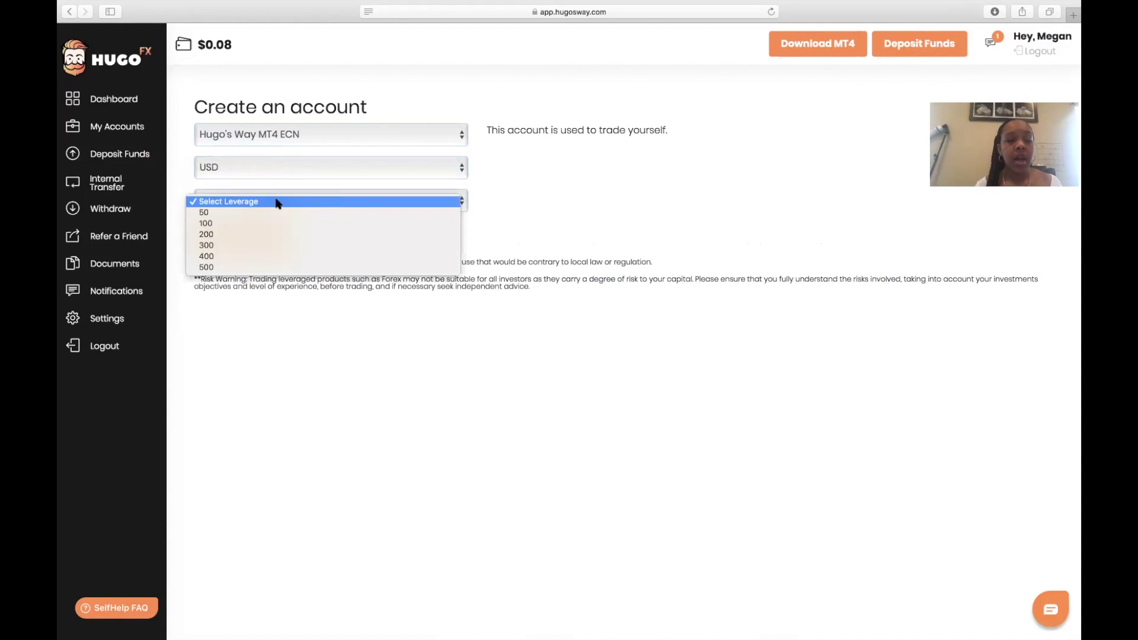
{"action": "left_click", "coordinate": [246, 266]}
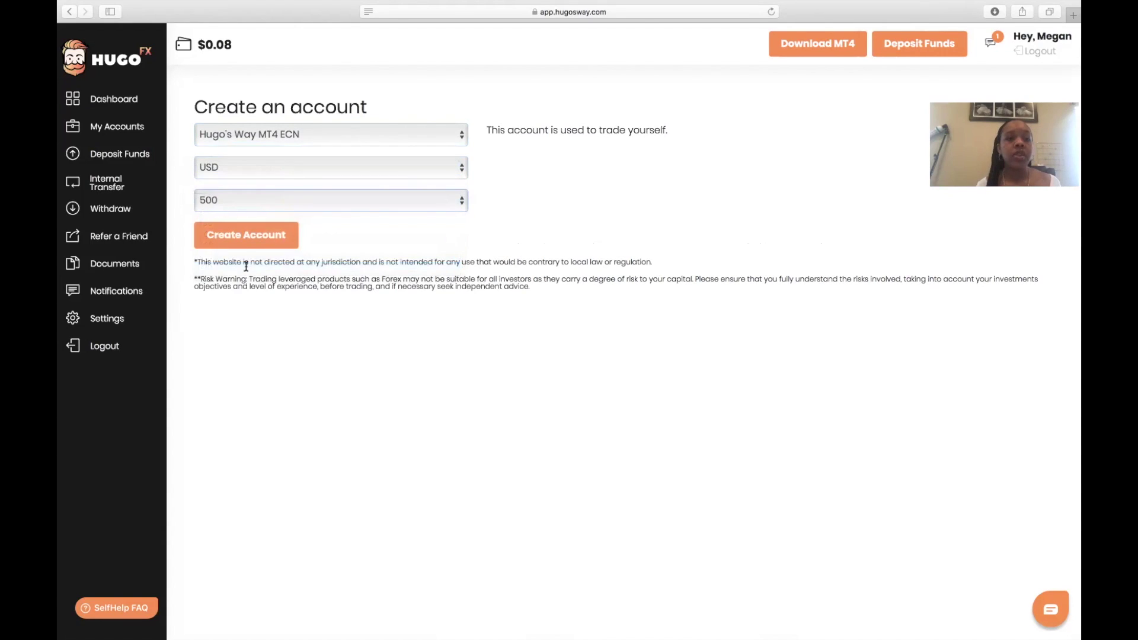
{"action": "left_click", "coordinate": [263, 237]}
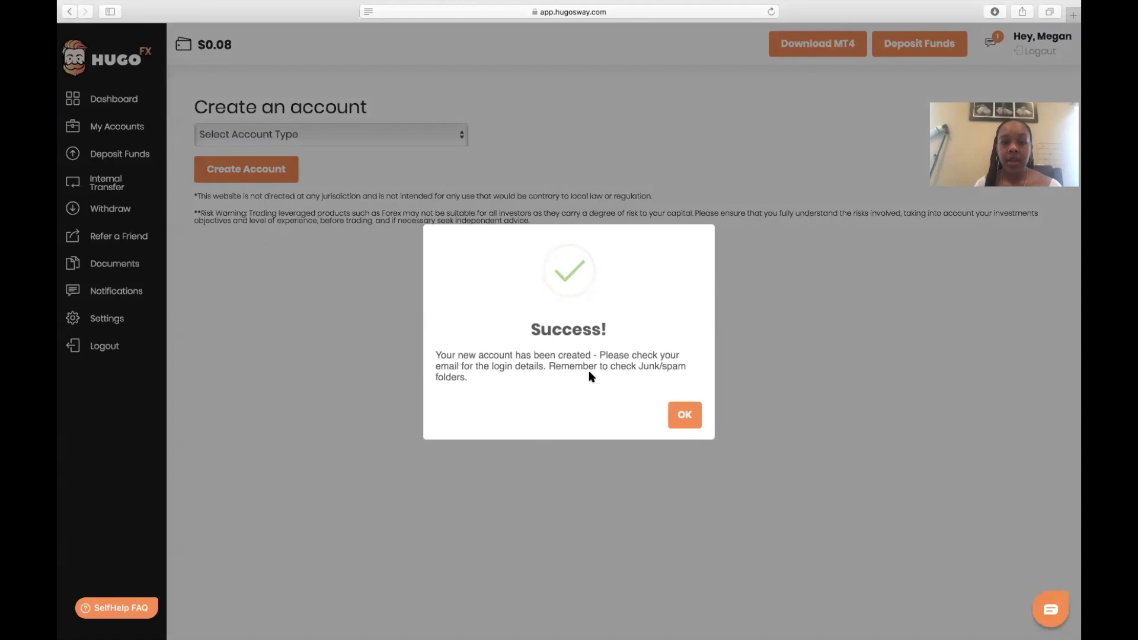
{"action": "left_click", "coordinate": [684, 417]}
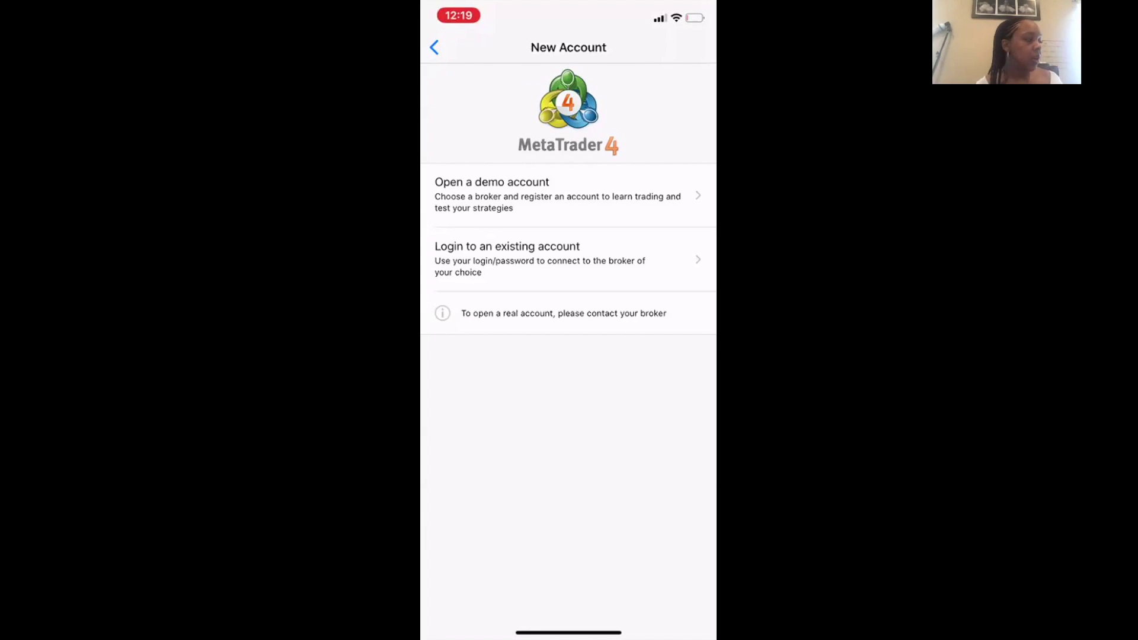
In MetaTrader 4 on the phone, choose to log in to an existing account
{"action": "left_click", "coordinate": [507, 259]}
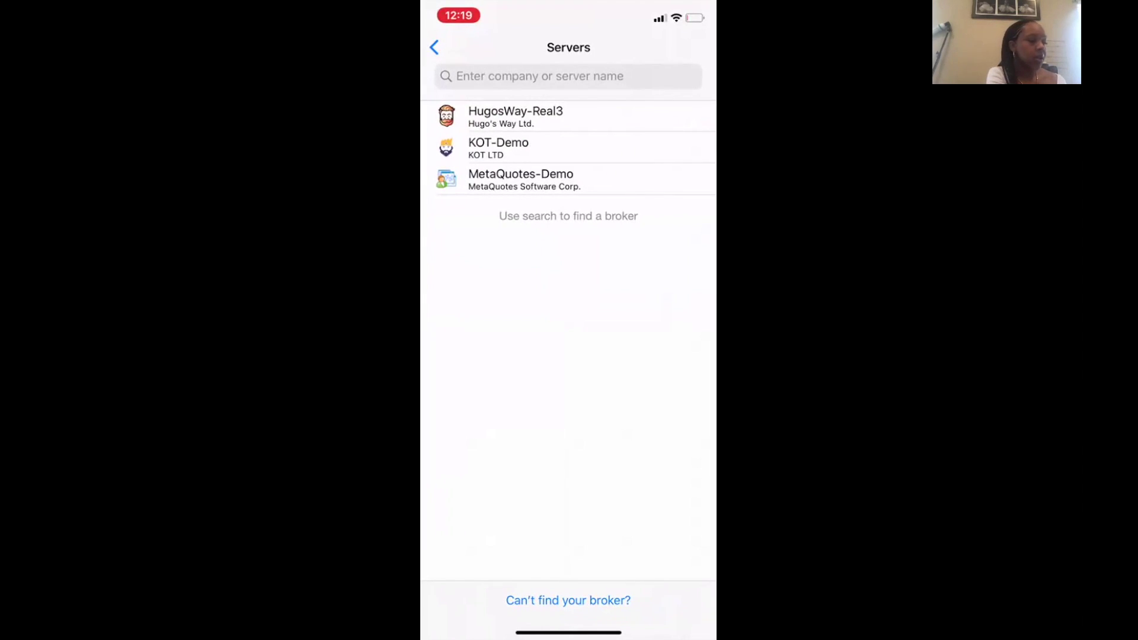
{"action": "left_click", "coordinate": [539, 75]}
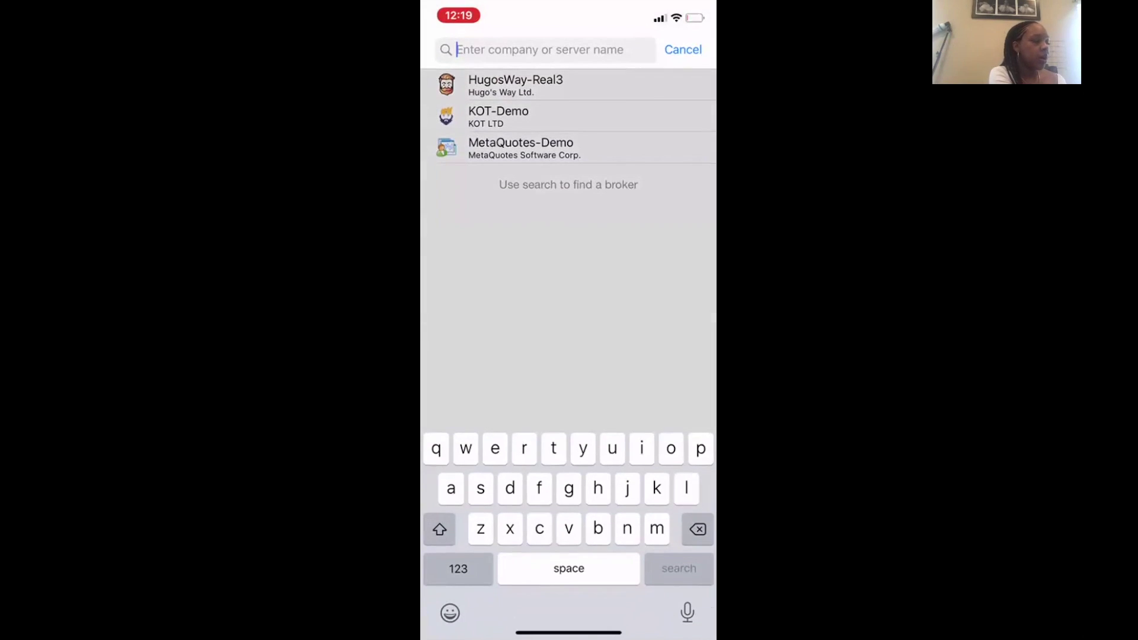
{"action": "type", "text": "hugos"}
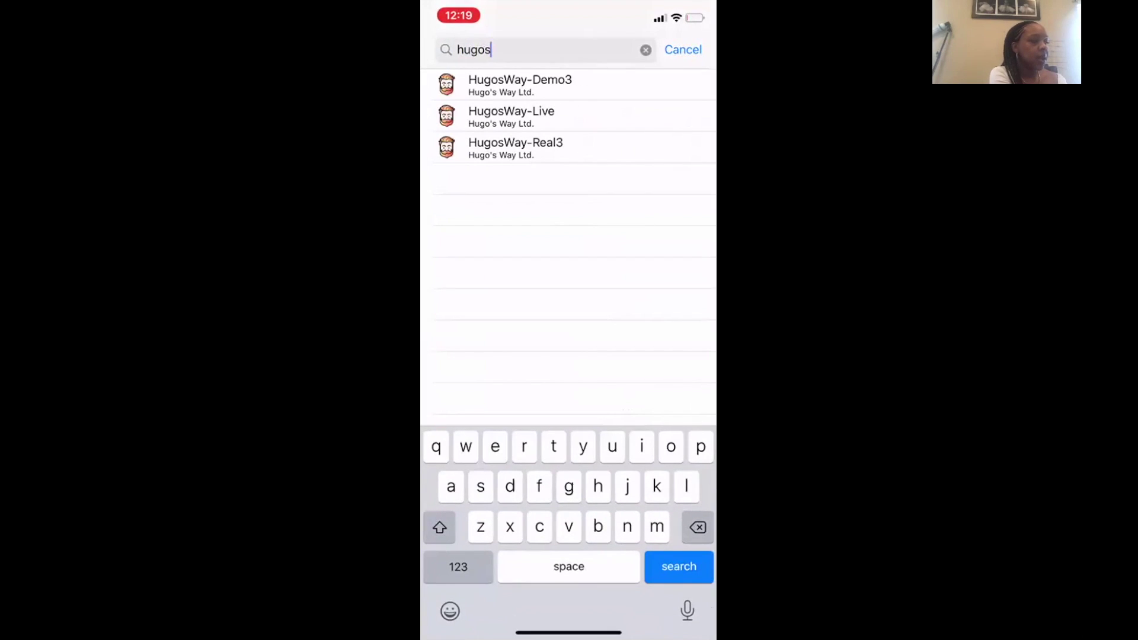
{"action": "left_click", "coordinate": [683, 50]}
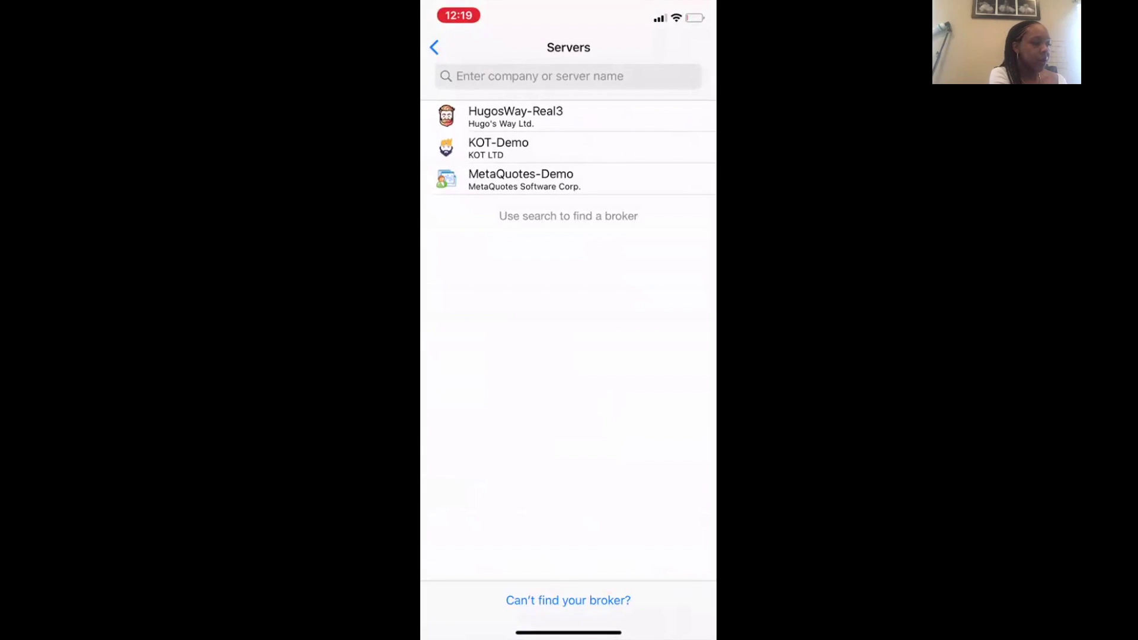
Search the broker servers for "hugos" and select the HugosWay-Real3 server
{"action": "left_click", "coordinate": [539, 76]}
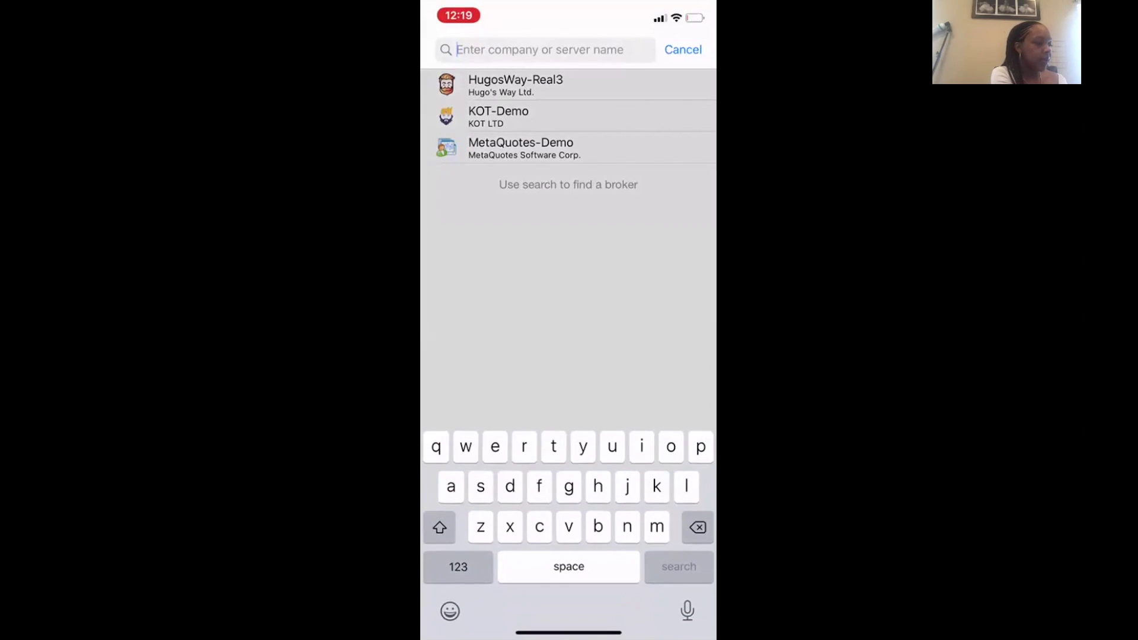
{"action": "type", "text": "hugos"}
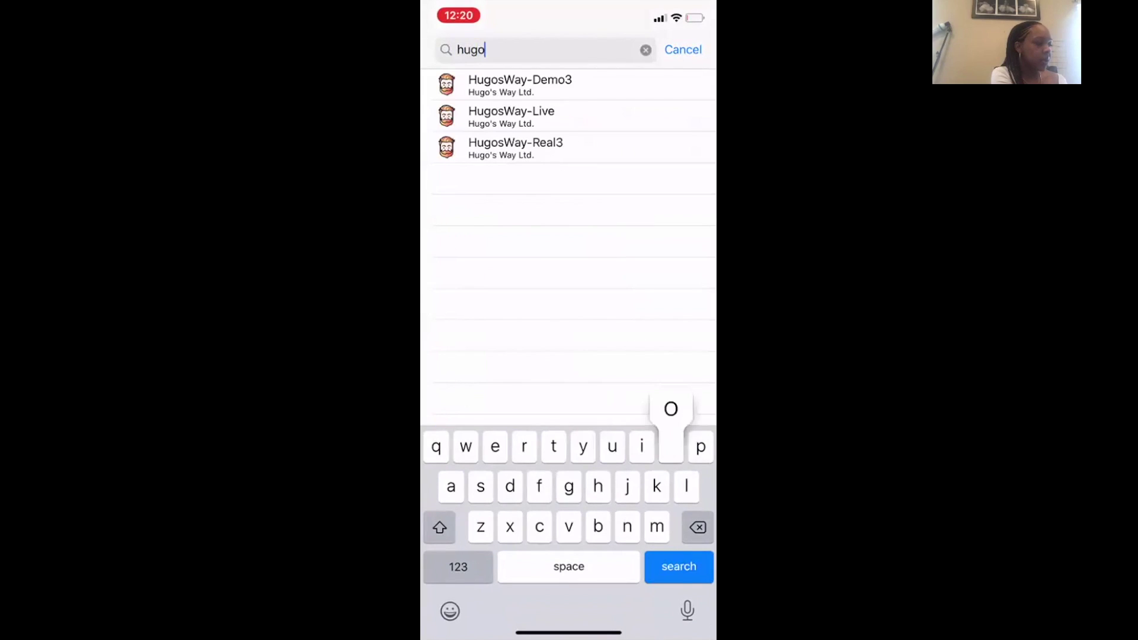
{"action": "left_click", "coordinate": [516, 147]}
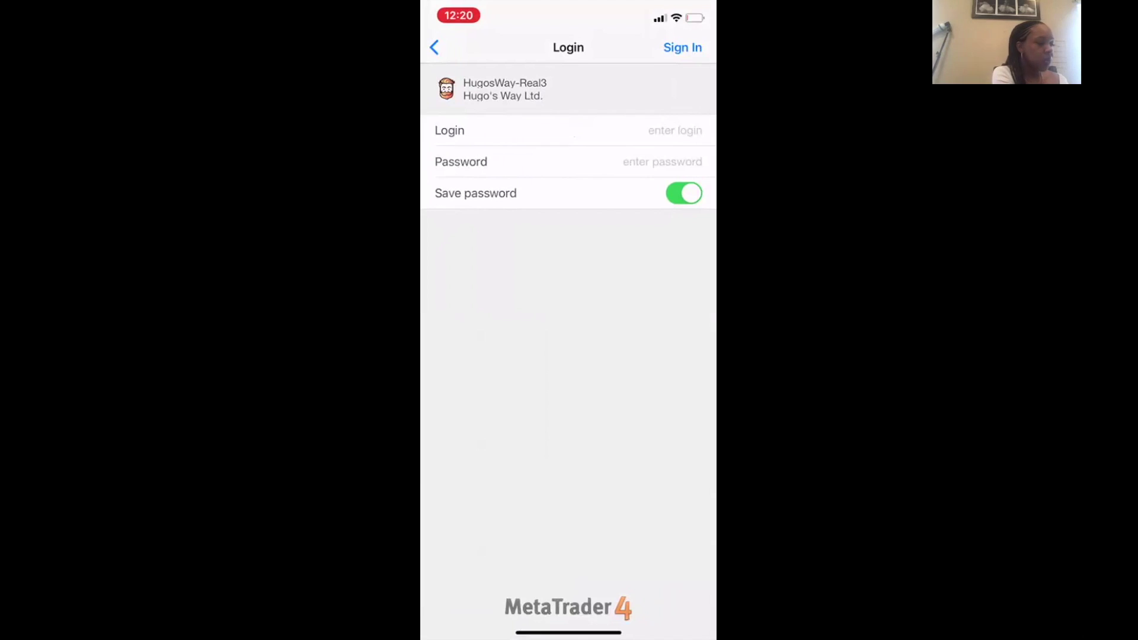
Switch to Mail to look up the login details in the new MT4 account email, and return to the MetaTrader 4 login form
{"action": "left_click_drag", "start_coordinate": [568, 632], "coordinate": [711, 593]}
{"action": "scroll", "coordinate": [568, 267], "scroll_direction": "down", "scroll_amount": 2}
{"action": "left_click_drag", "start_coordinate": [568, 633], "coordinate": [664, 581]}
{"action": "left_click", "coordinate": [568, 297]}
{"action": "left_click_drag", "start_coordinate": [568, 632], "coordinate": [682, 592]}
{"action": "left_click", "coordinate": [568, 267]}
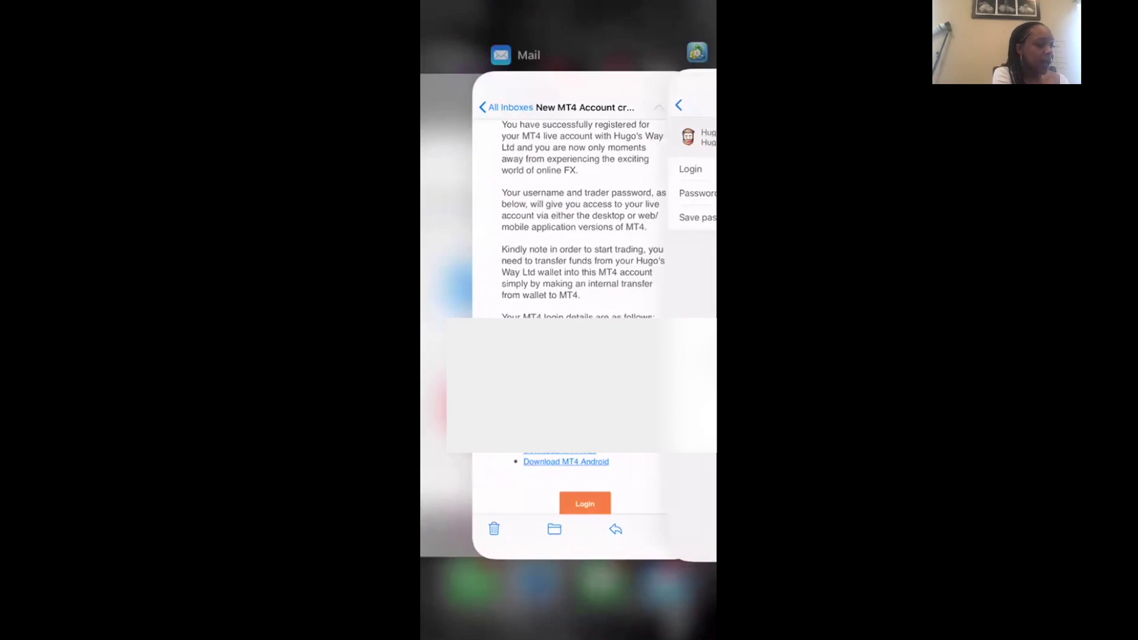
{"action": "left_click_drag", "start_coordinate": [568, 632], "coordinate": [681, 628]}
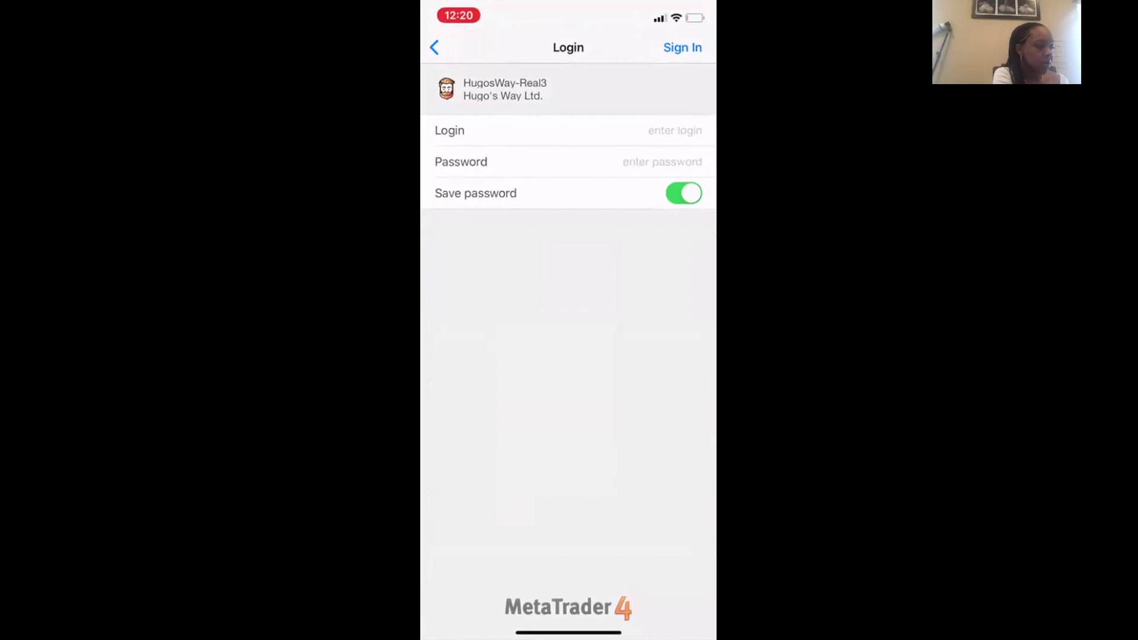